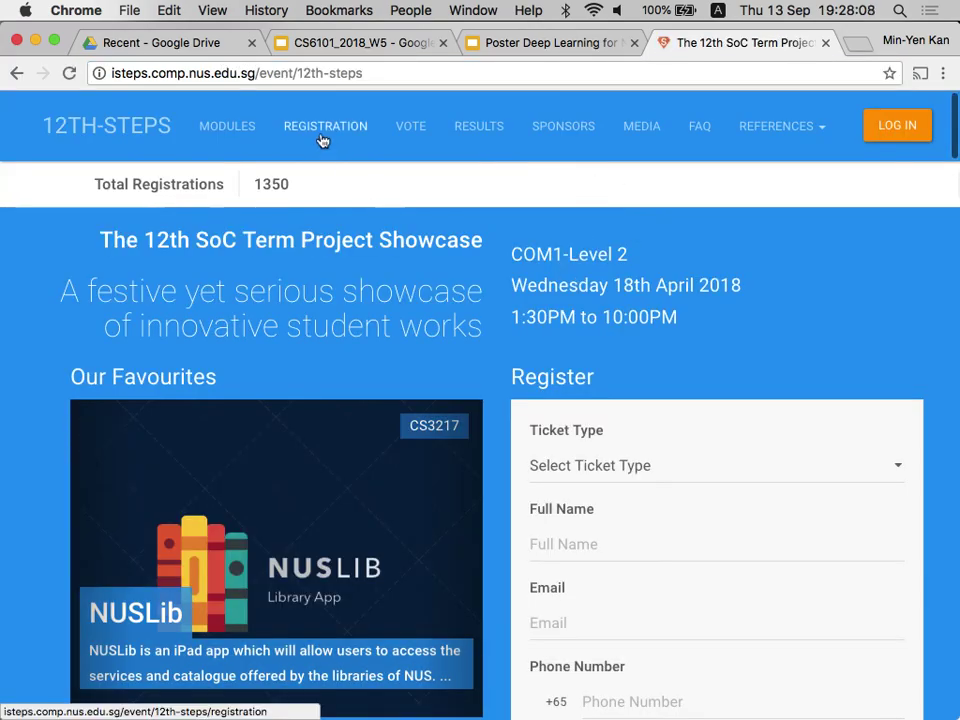
Open the CS6101 module page on the STePS site and browse its project cards.
left_click(247, 136)
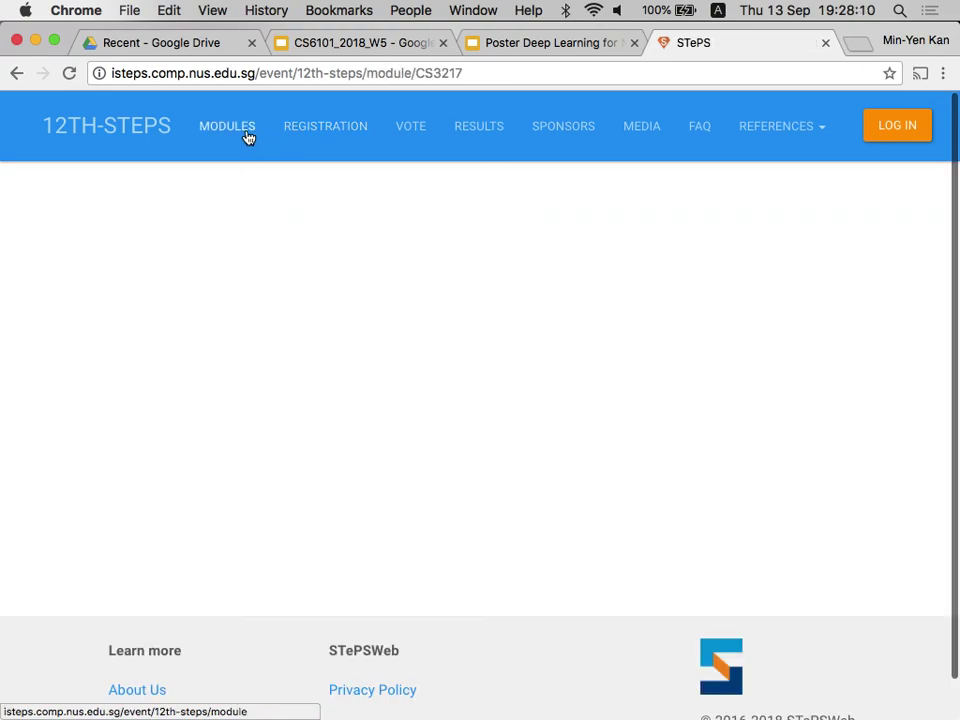
left_click(72, 367)
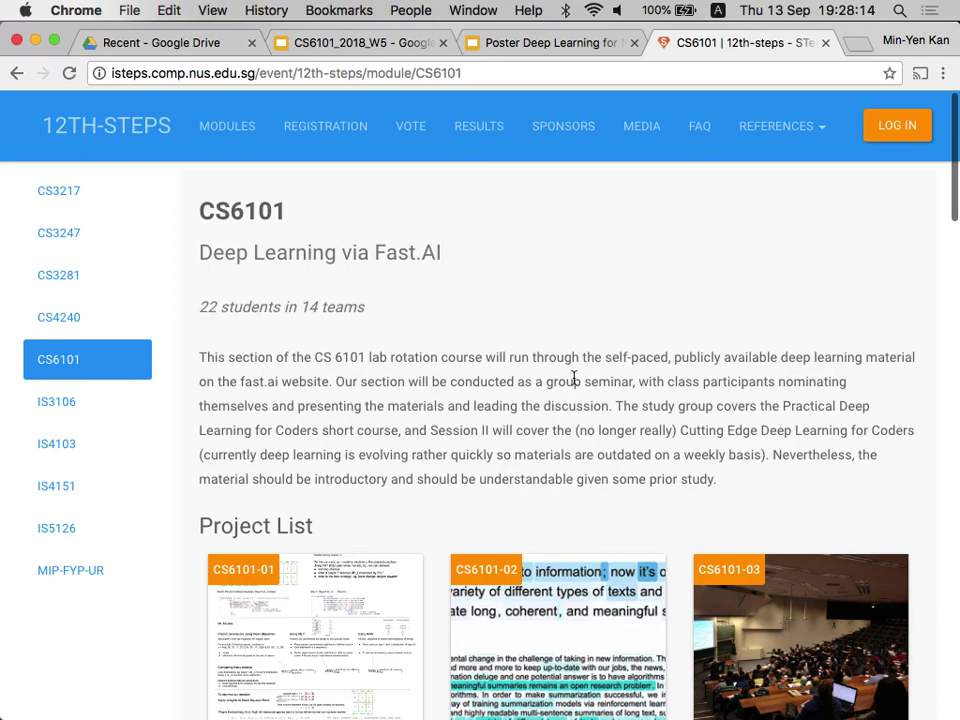
scroll(574, 378, "down", 10)
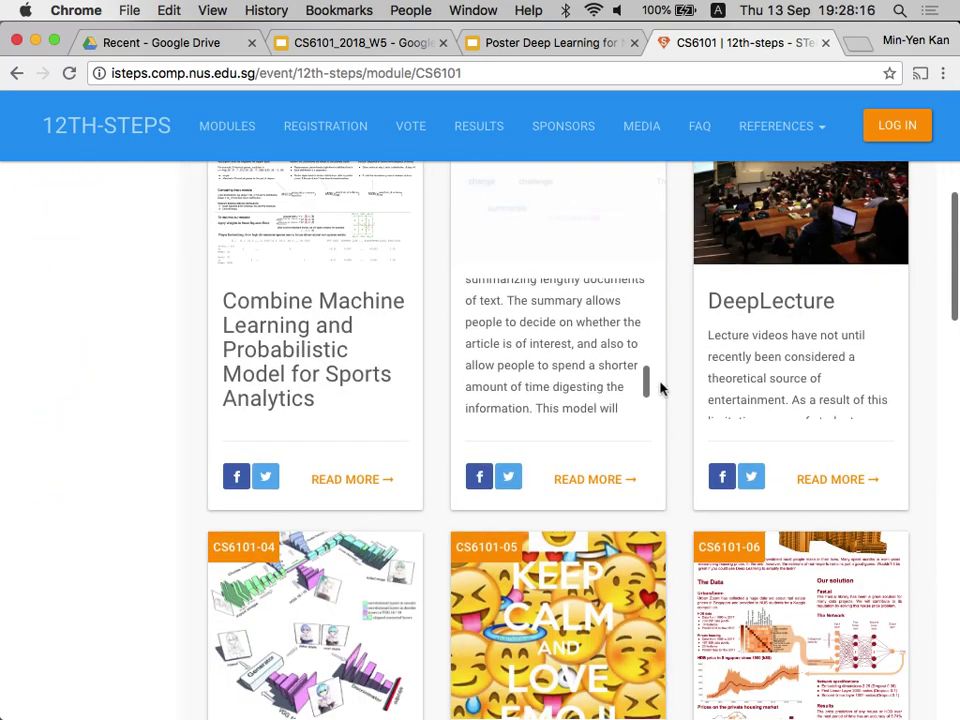
scroll(682, 407, "down", 3)
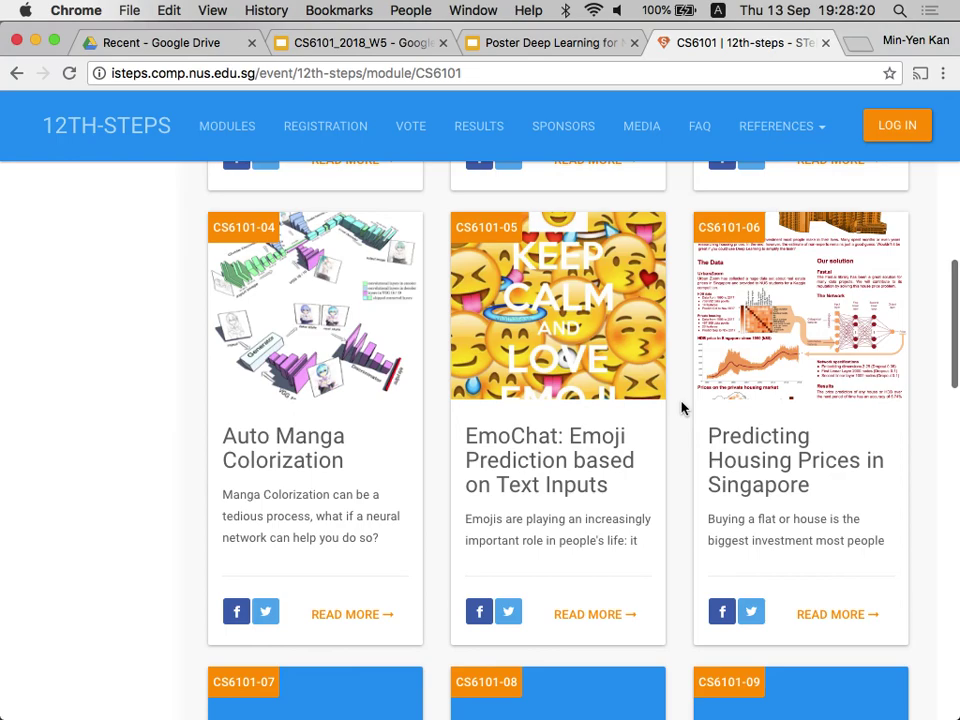
scroll(682, 407, "down", 5)
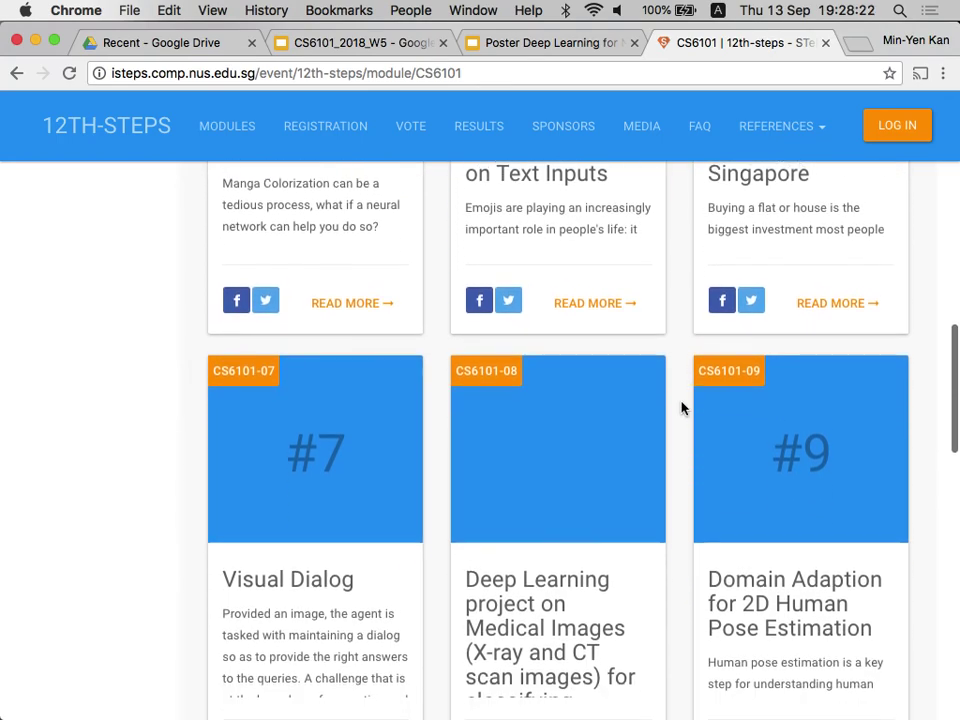
scroll(682, 407, "up", 3)
scroll(700, 406, "up", 2)
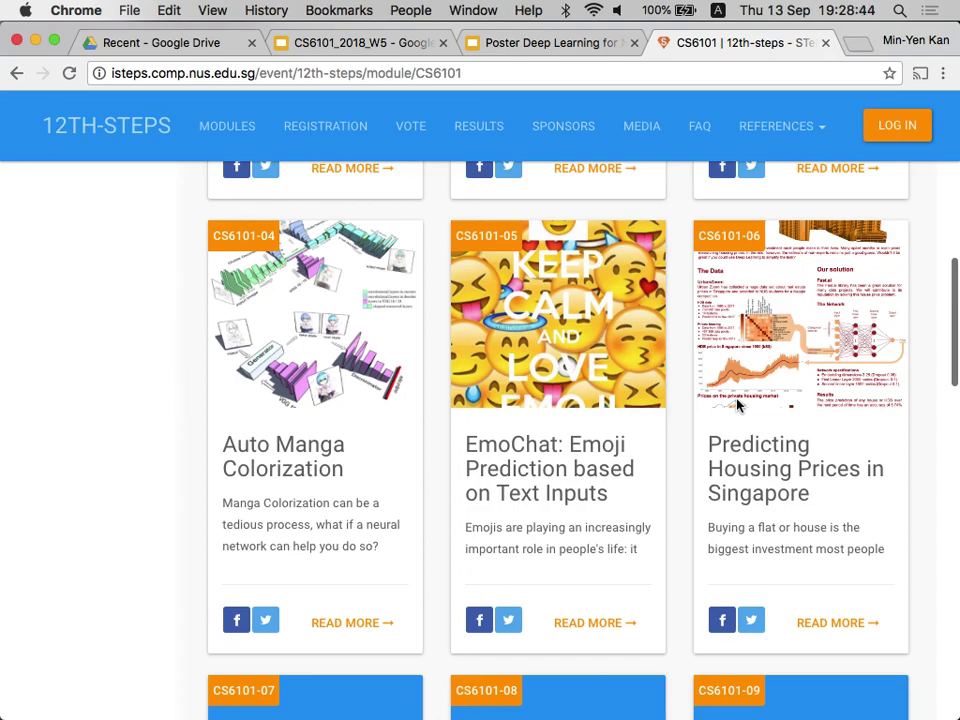
Switch to Google Drive and look through the recent files list.
left_click(213, 44)
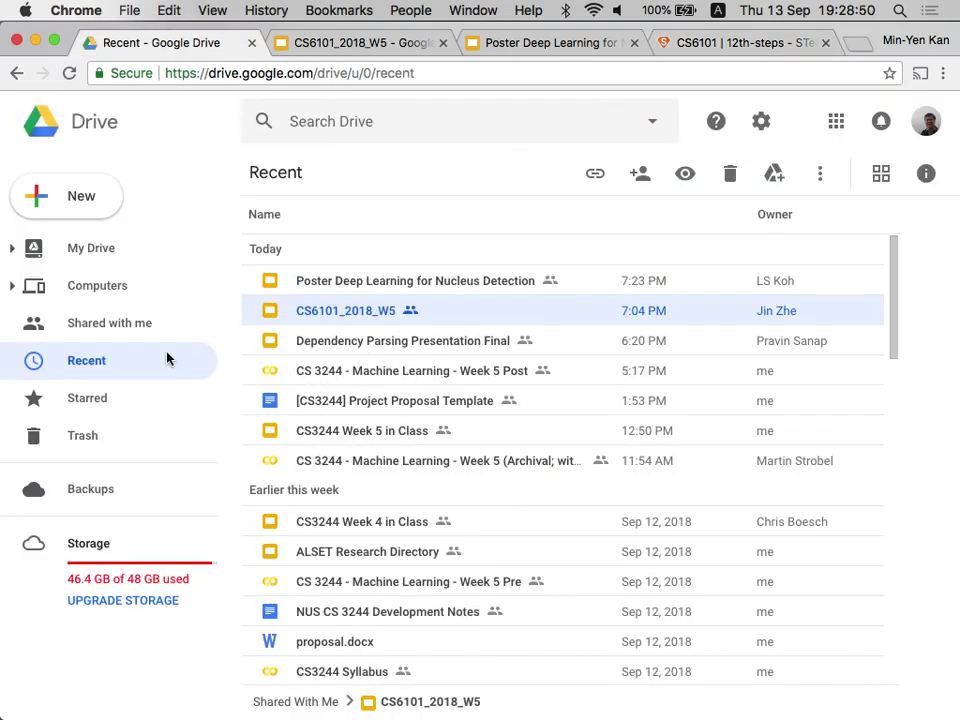
scroll(398, 352, "down", 10)
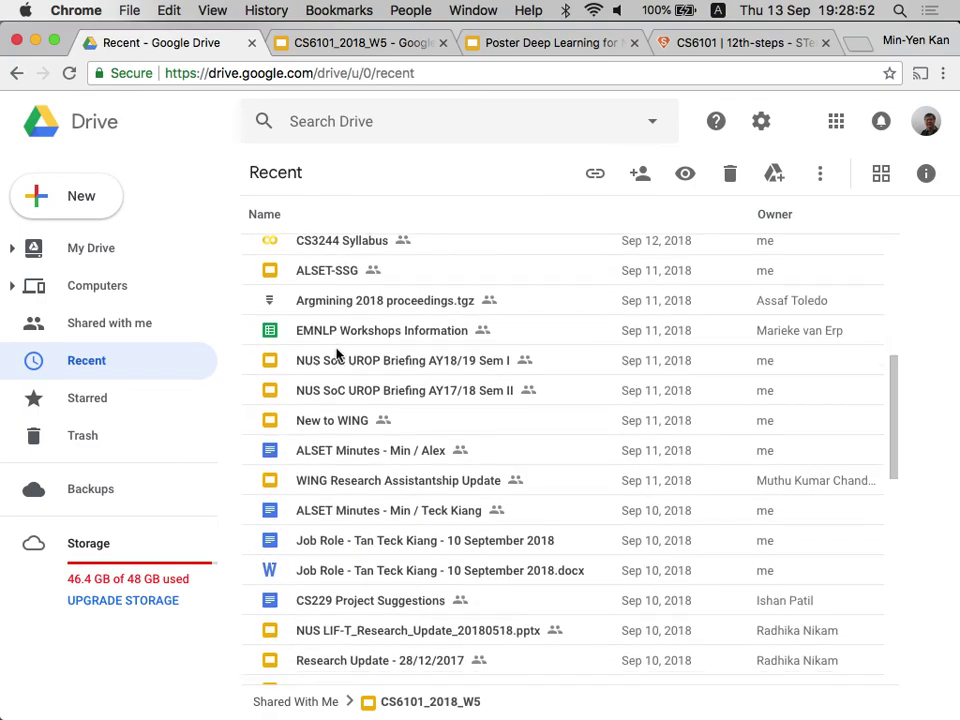
scroll(337, 352, "up", 10)
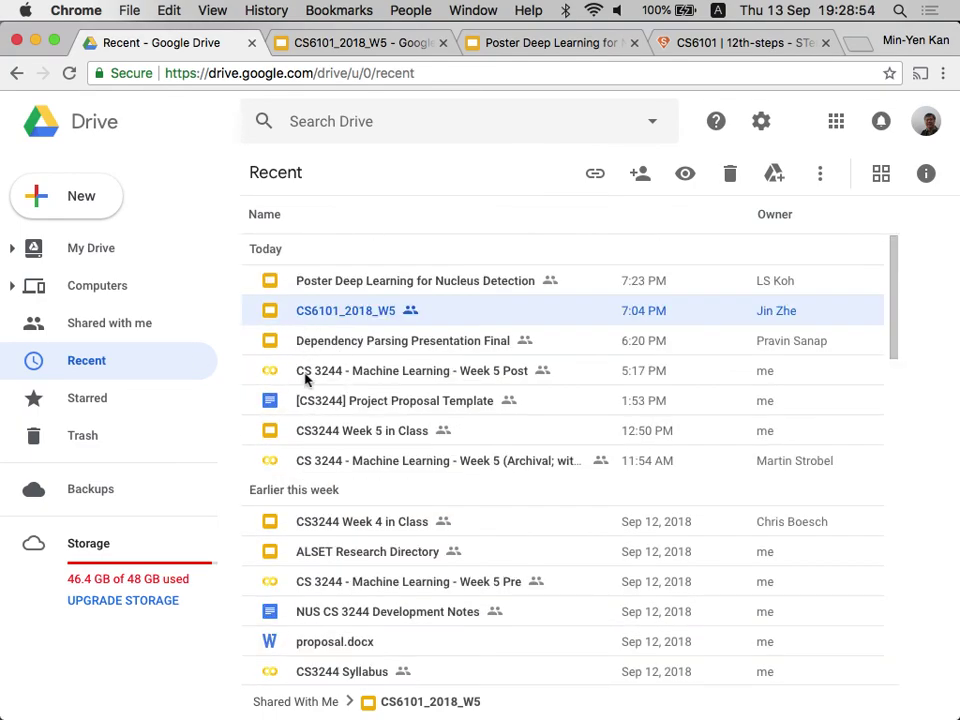
left_click(120, 367)
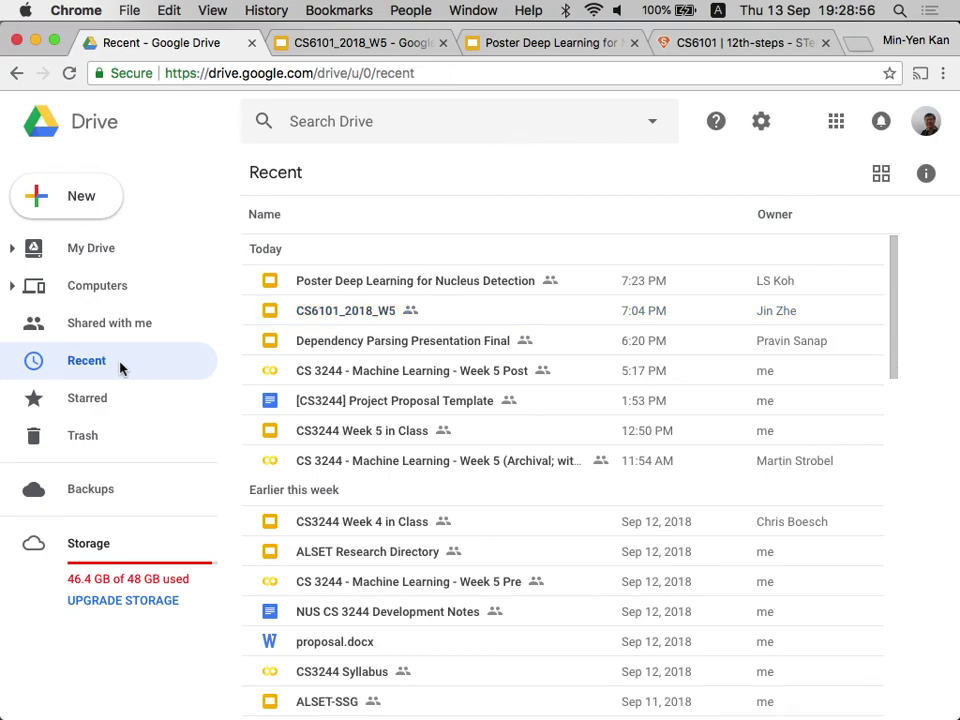
scroll(350, 397, "down", 5)
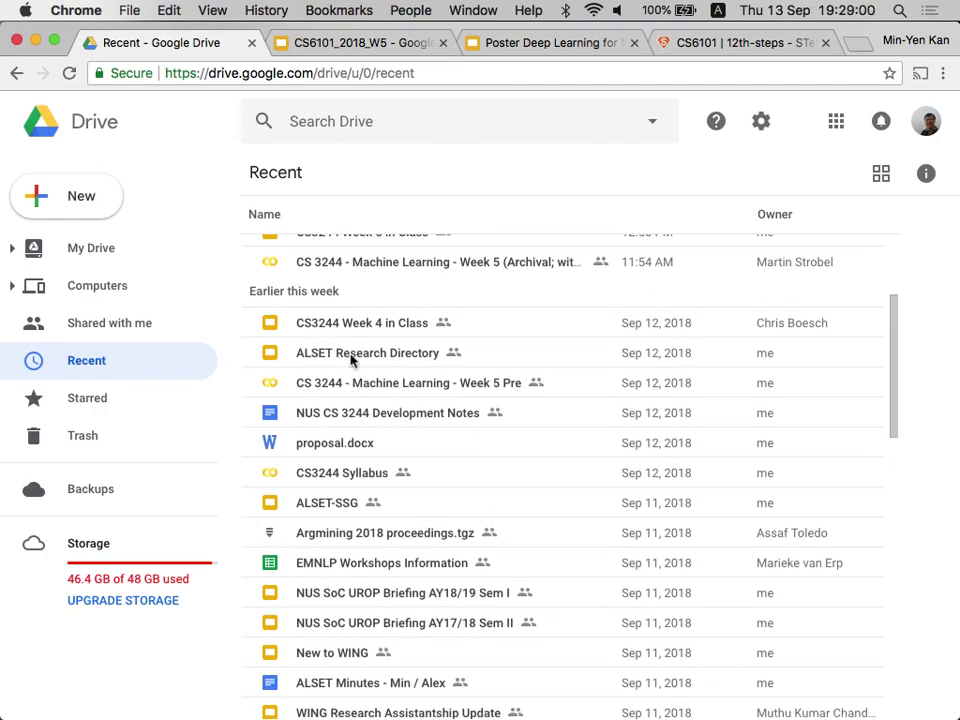
Search Drive for 6101 and open the CS 6101 - Deep Learning for NLP sheet.
left_click(369, 135)
type("6101")
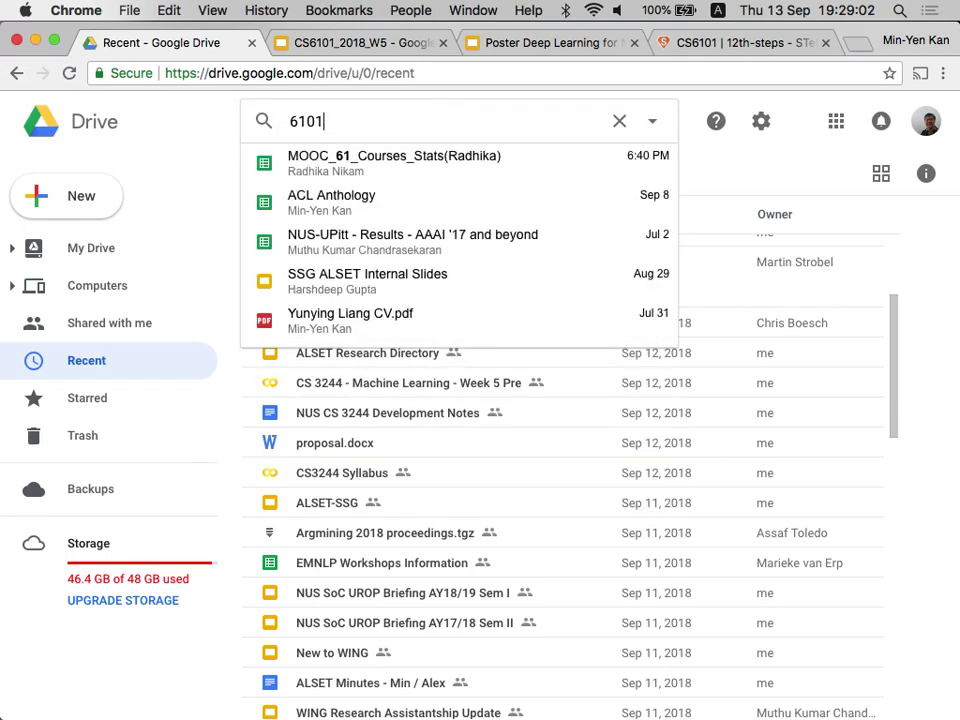
key("Return")
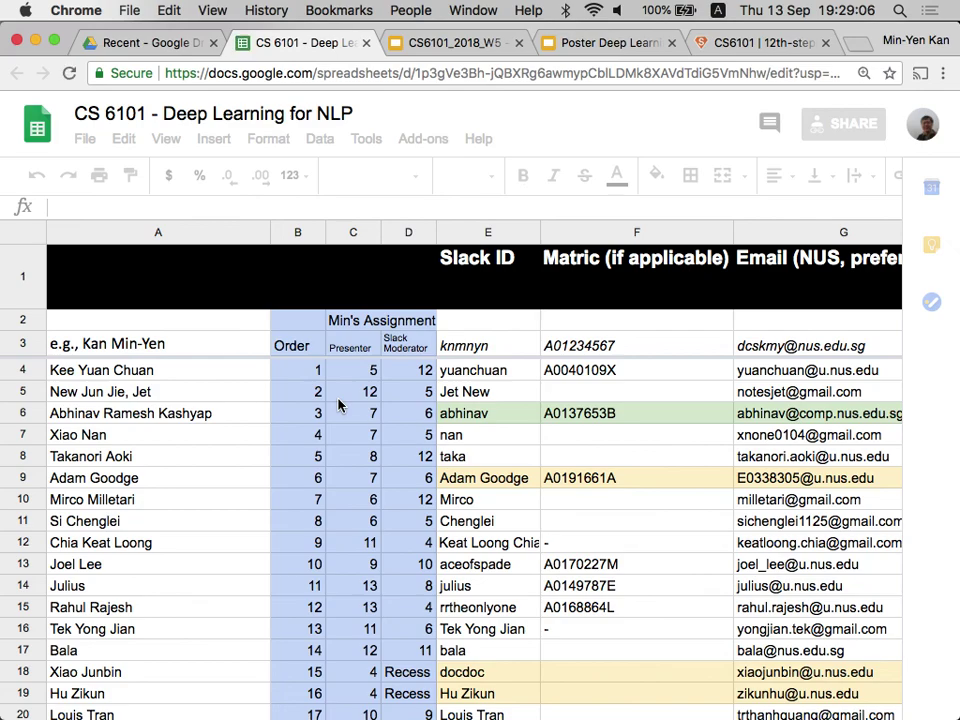
Scroll to the roster's end and select A58, checking the week columns across row 58.
scroll(338, 404, "down", 5)
scroll(371, 483, "down", 5)
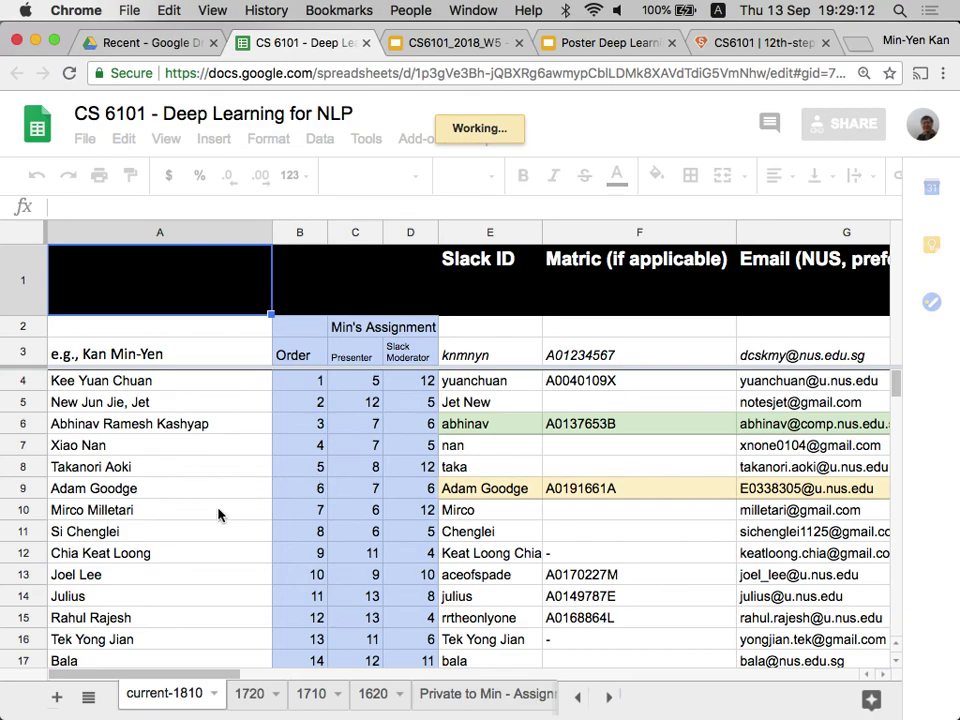
scroll(178, 558, "down", 2)
scroll(200, 570, "down", 9)
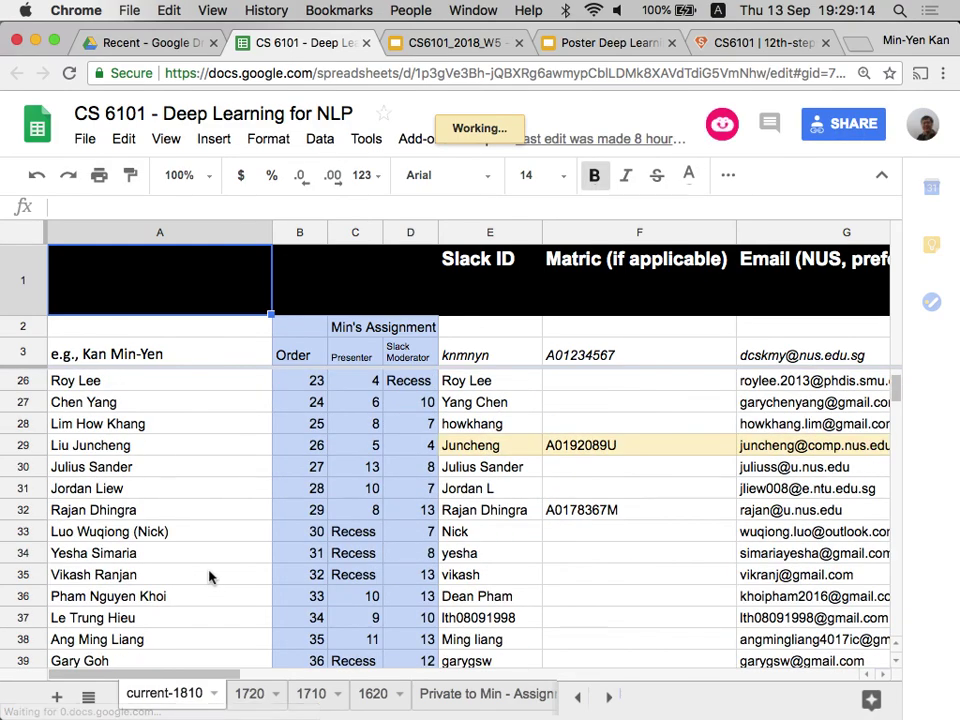
scroll(209, 576, "down", 4)
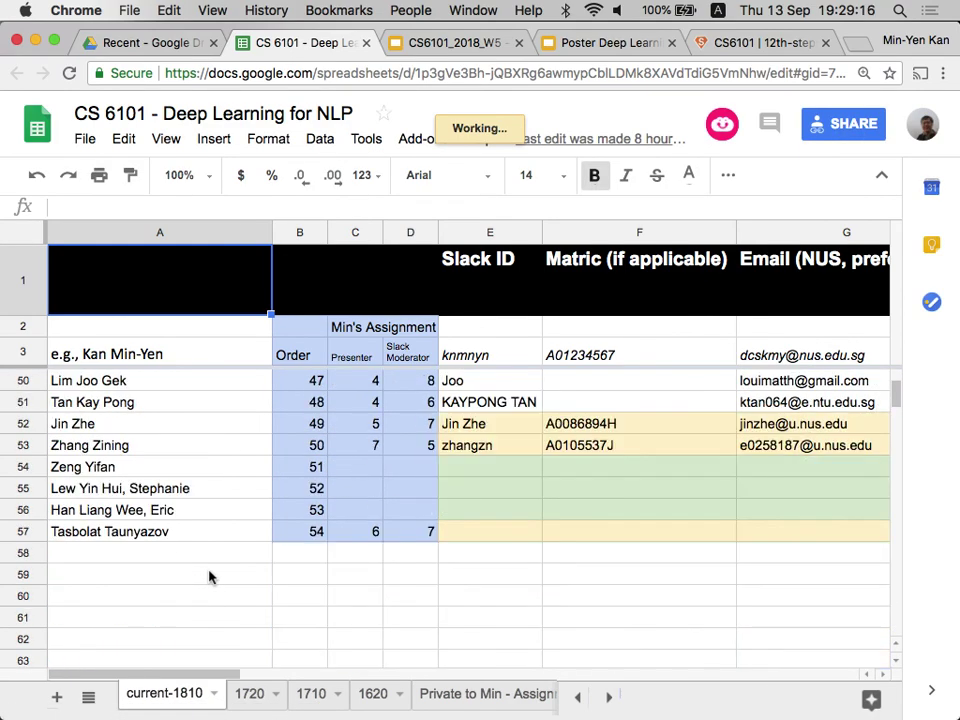
scroll(209, 576, "down", 1)
left_click(186, 560)
left_click(176, 517)
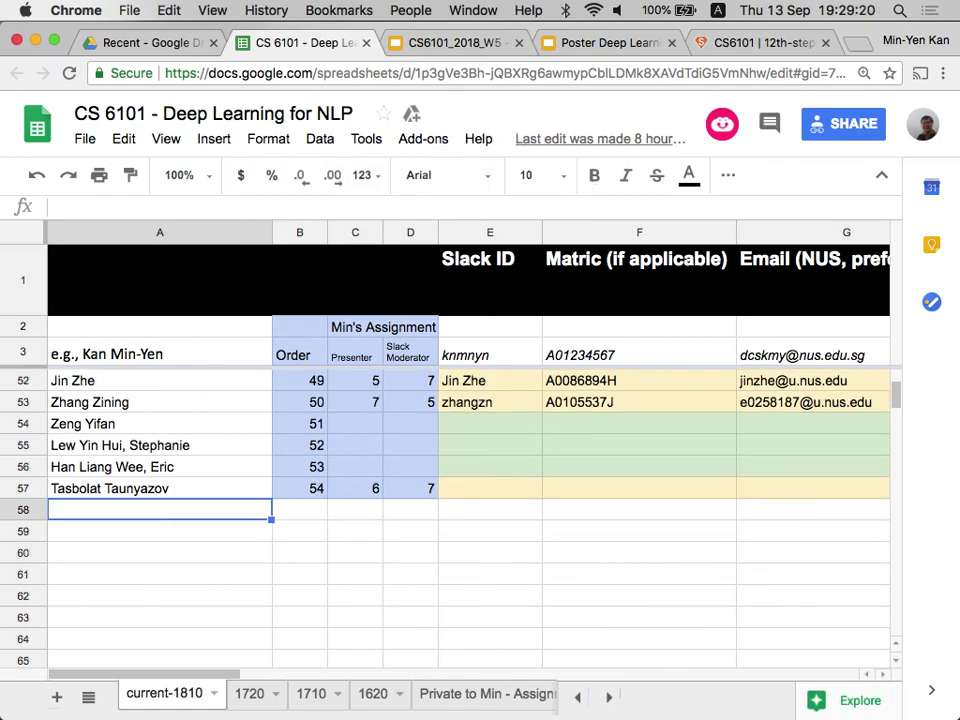
key("Right")
key("Right")
key("Right")
key("Right")
key("Right")
key("Right")
key("Right")
key("Right")
key("Right")
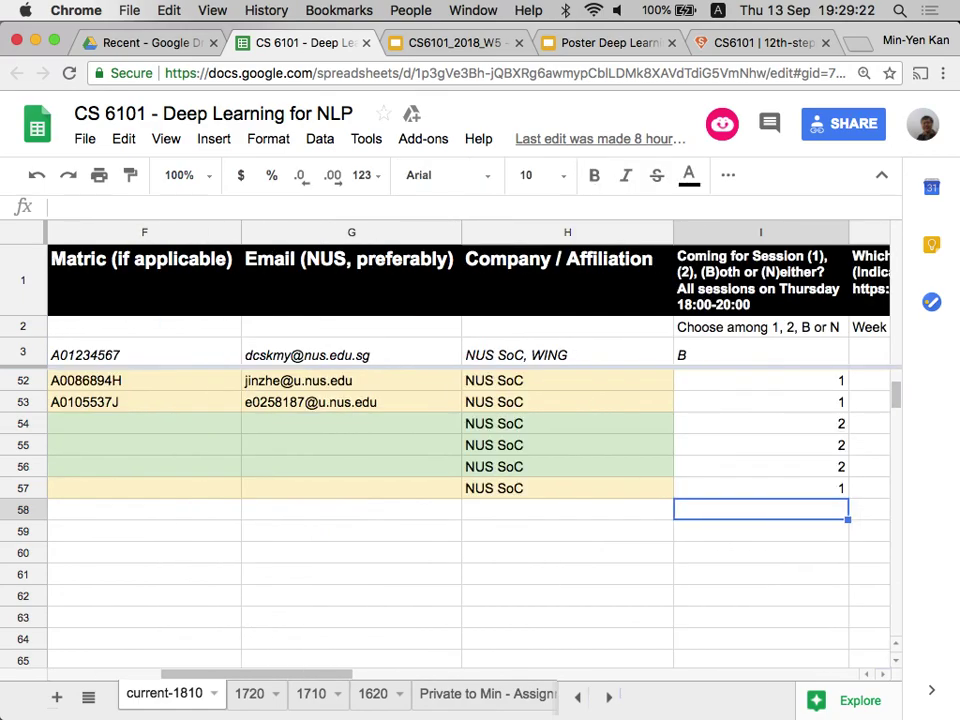
key("Right")
key("Left")
key("Left")
key("Left")
key("Left")
key("Left")
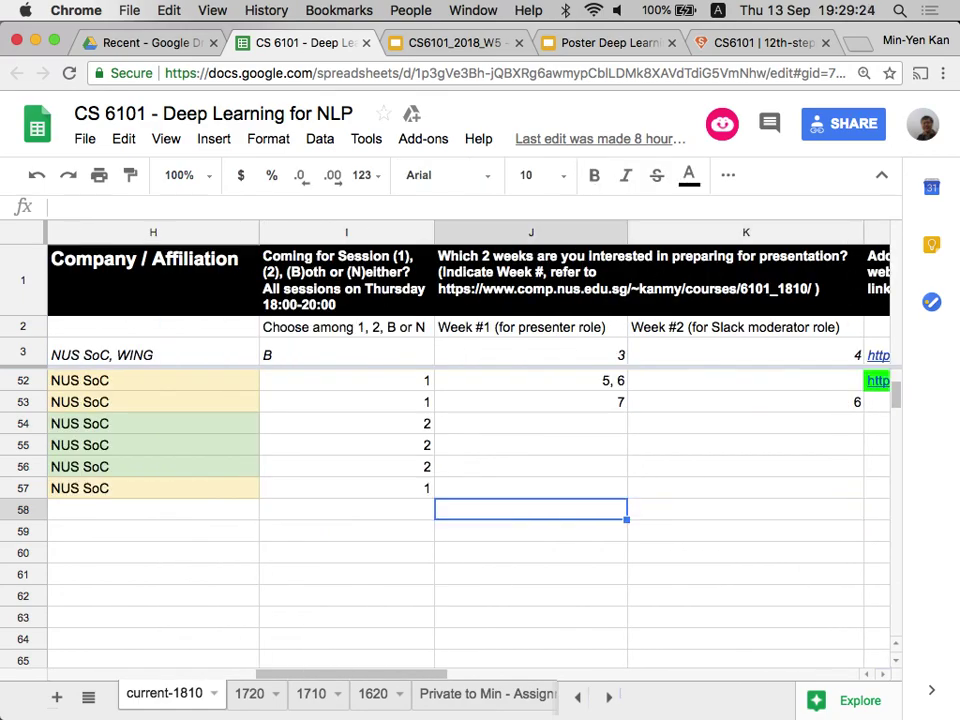
key("Left")
key("Left")
key("Left")
key("Left")
key("Left")
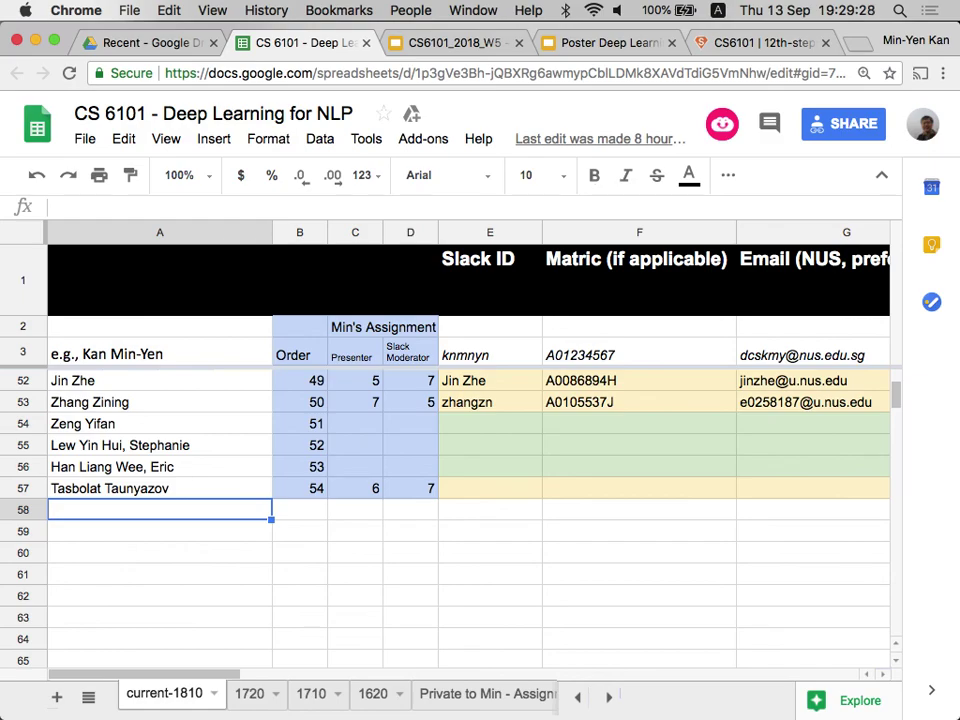
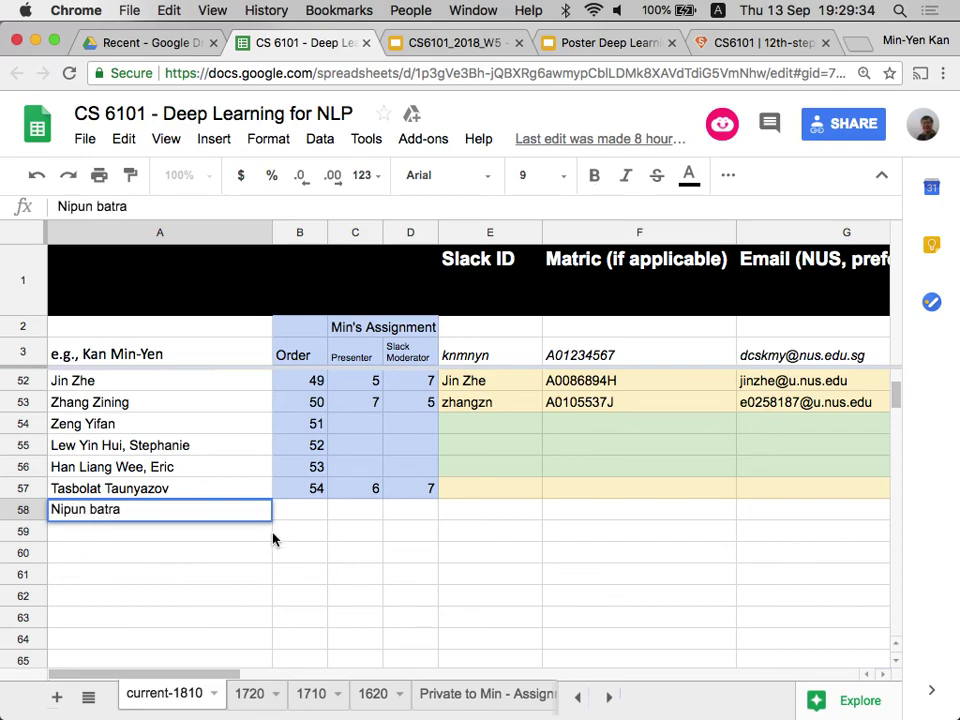
Enter the new student's name in A58 and dismiss the protected-cell warning on B58.
left_click(299, 516)
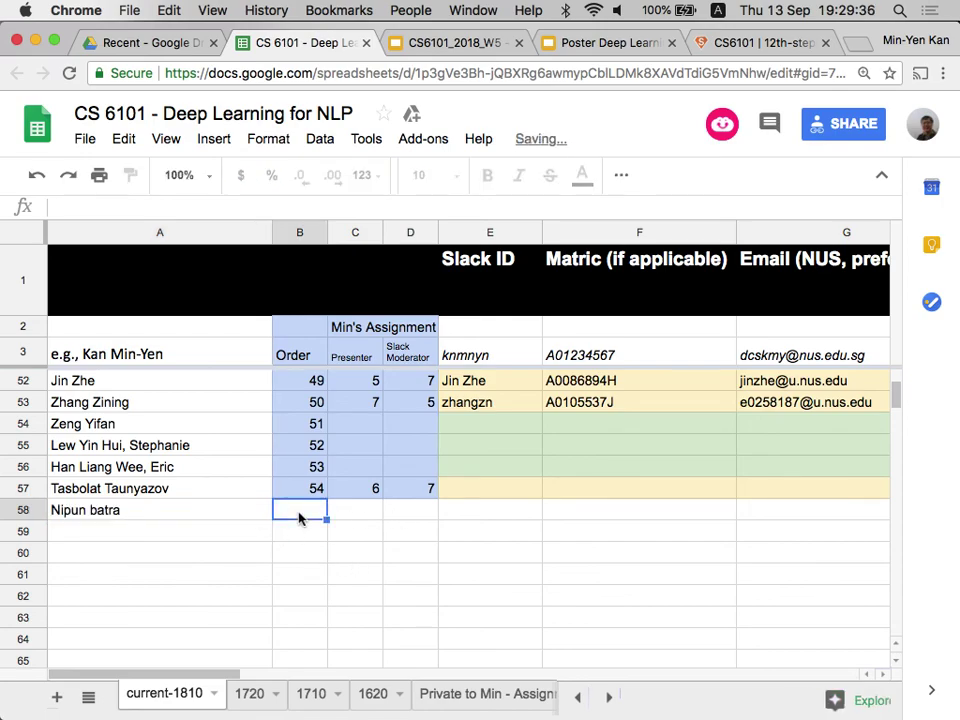
key("5")
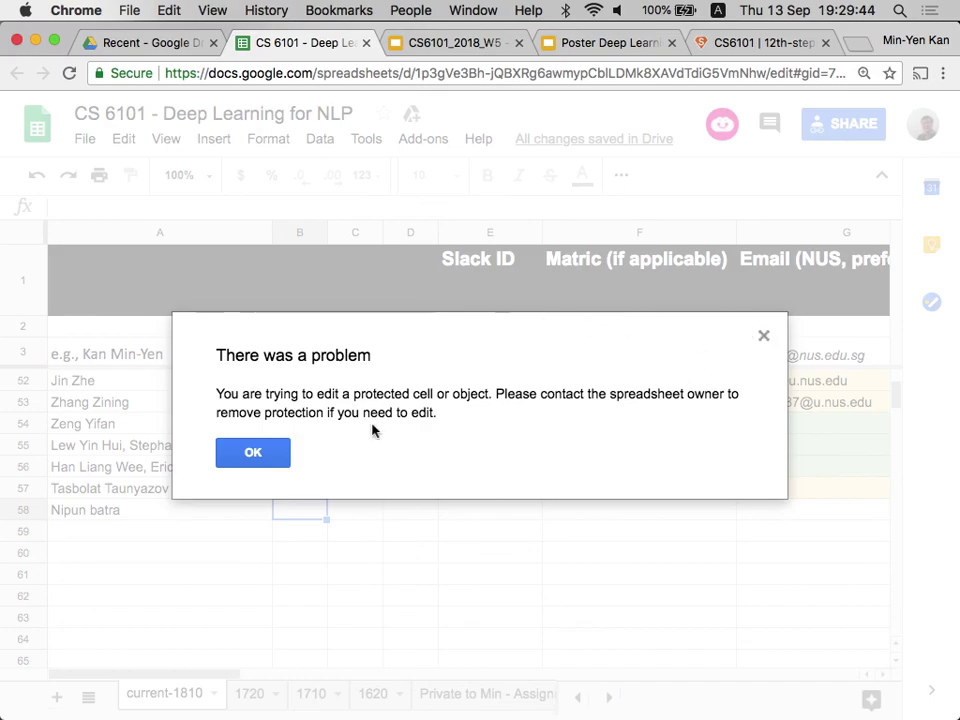
left_click(283, 459)
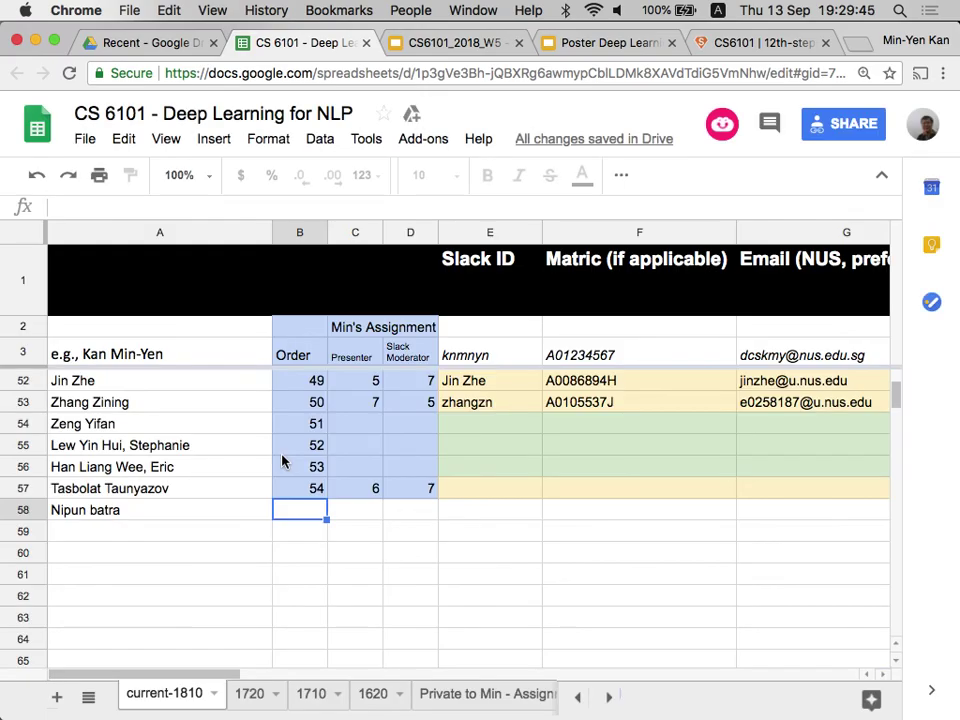
Enter 7 as row 58's presenter week in J58.
left_click(489, 508)
key("Right")
key("Right")
key("Right")
key("Right")
key("Right")
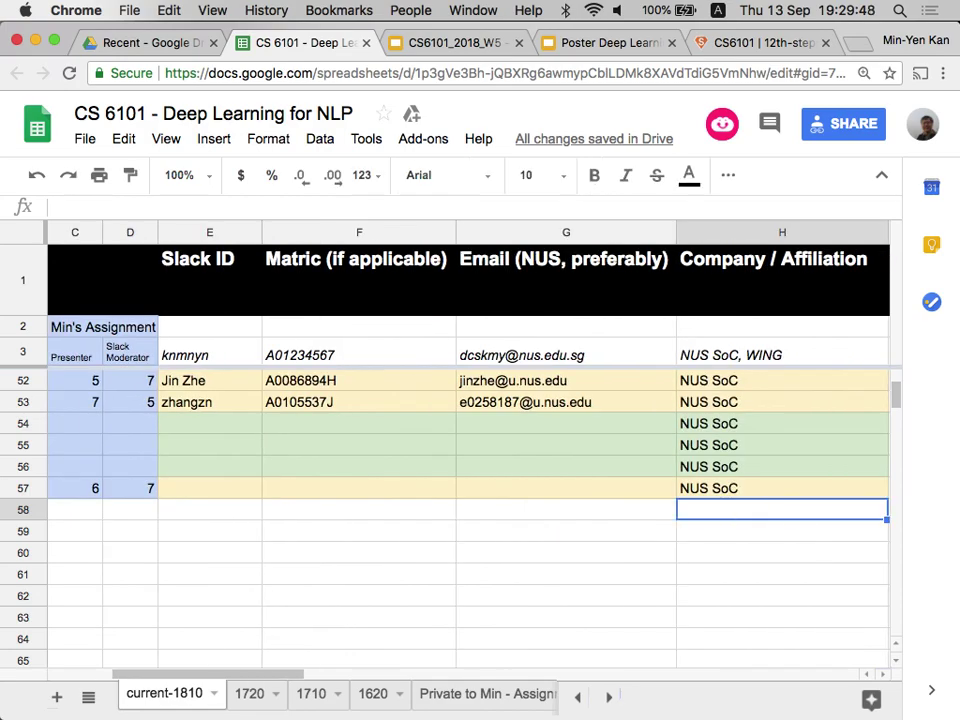
key("Right")
key("Right")
left_click(143, 509)
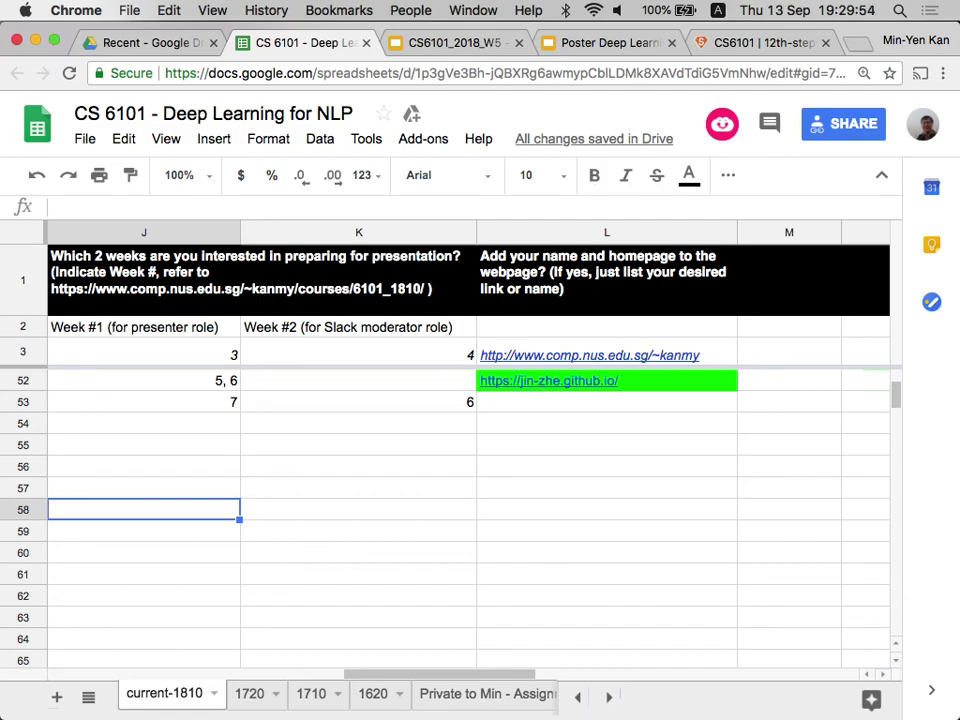
type("7")
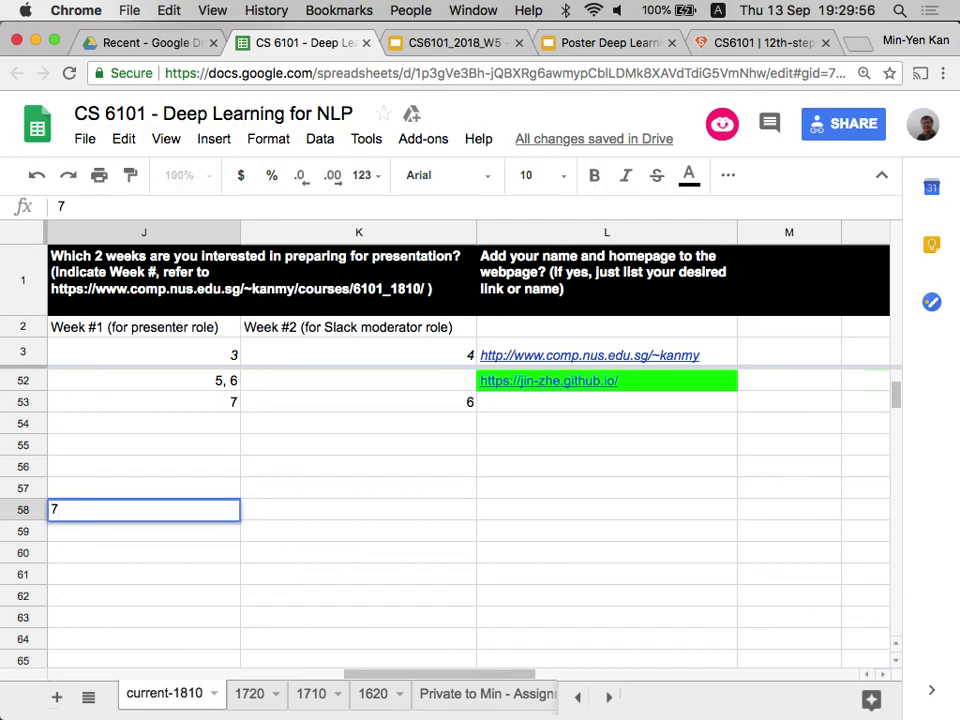
key("Tab")
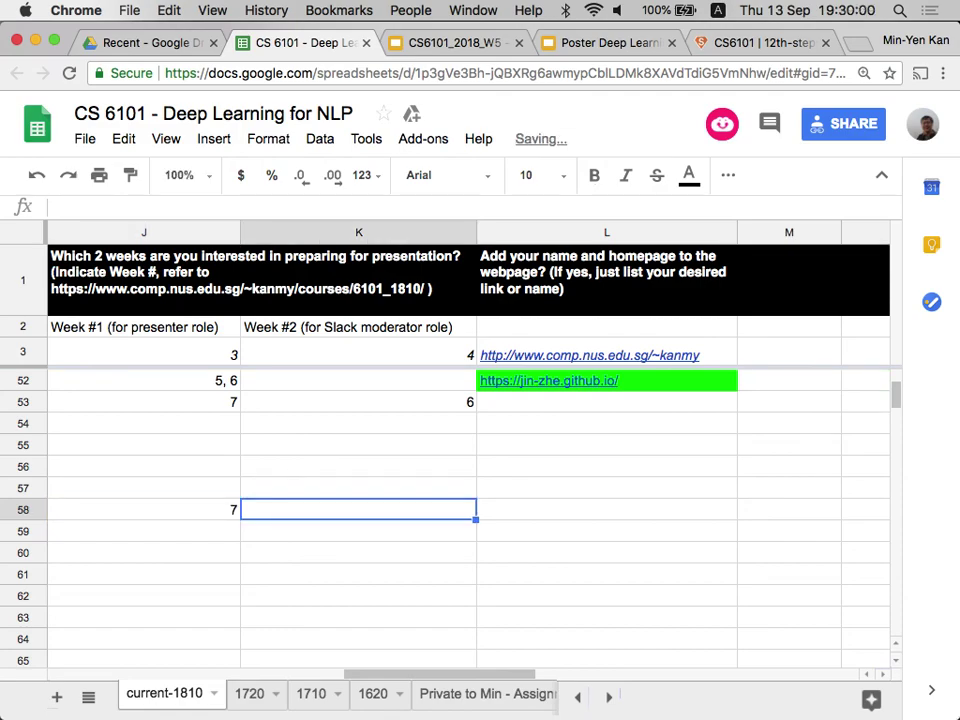
Enter 11 as row 58's Slack moderator week.
type("11")
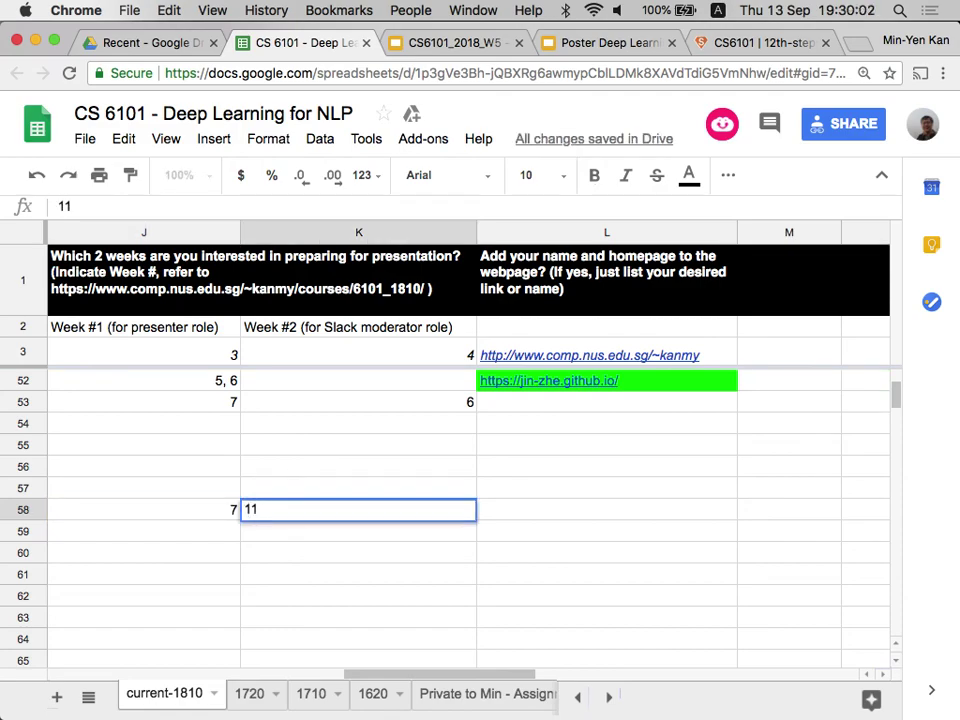
left_click(201, 535)
scroll(201, 535, "left", 1)
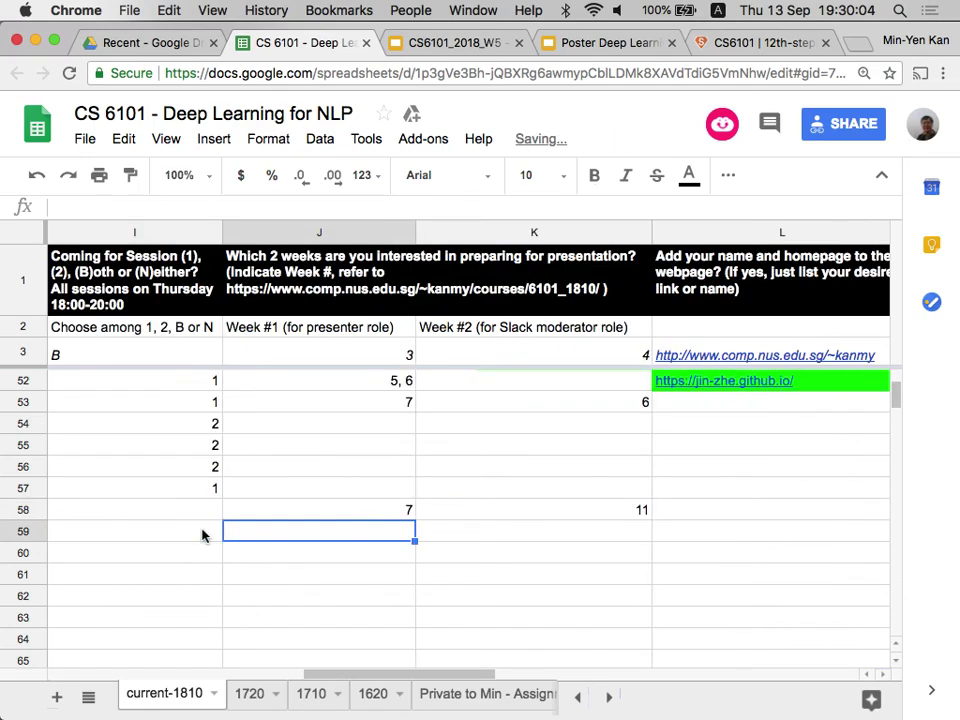
scroll(231, 536, "left", 5)
scroll(231, 536, "down", 1)
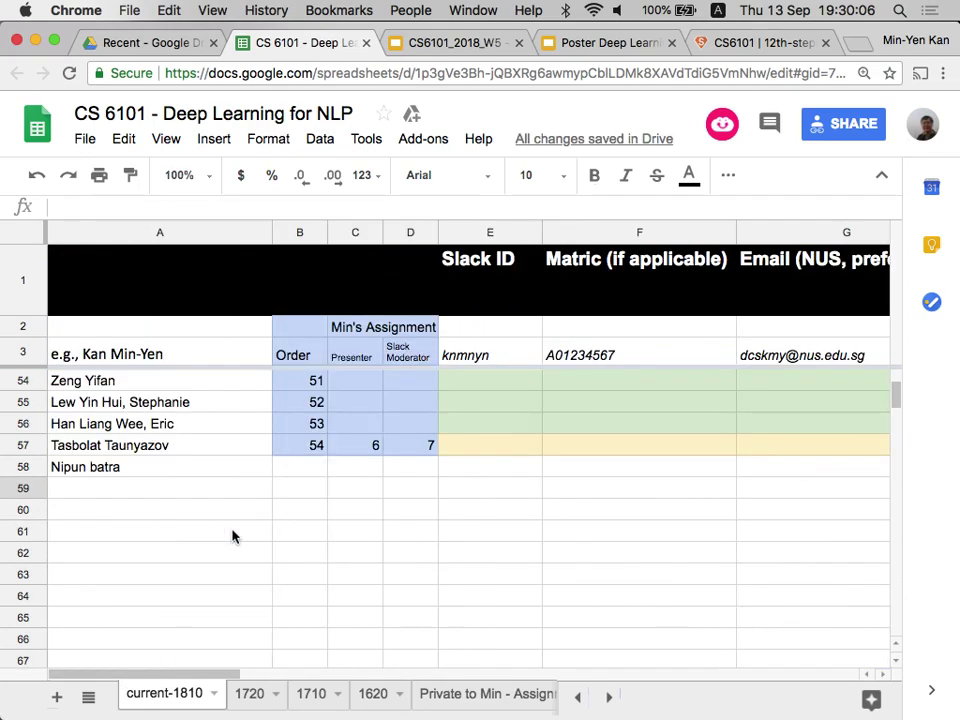
scroll(231, 536, "down", 1)
scroll(231, 536, "up", 3)
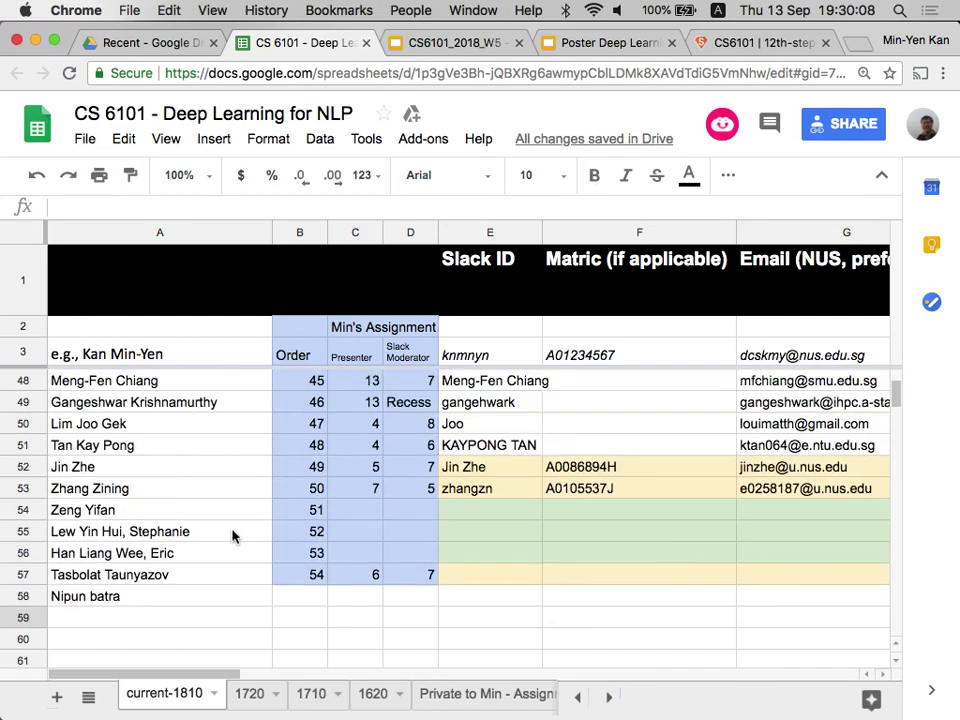
scroll(231, 536, "right", 7)
scroll(231, 536, "left", 1)
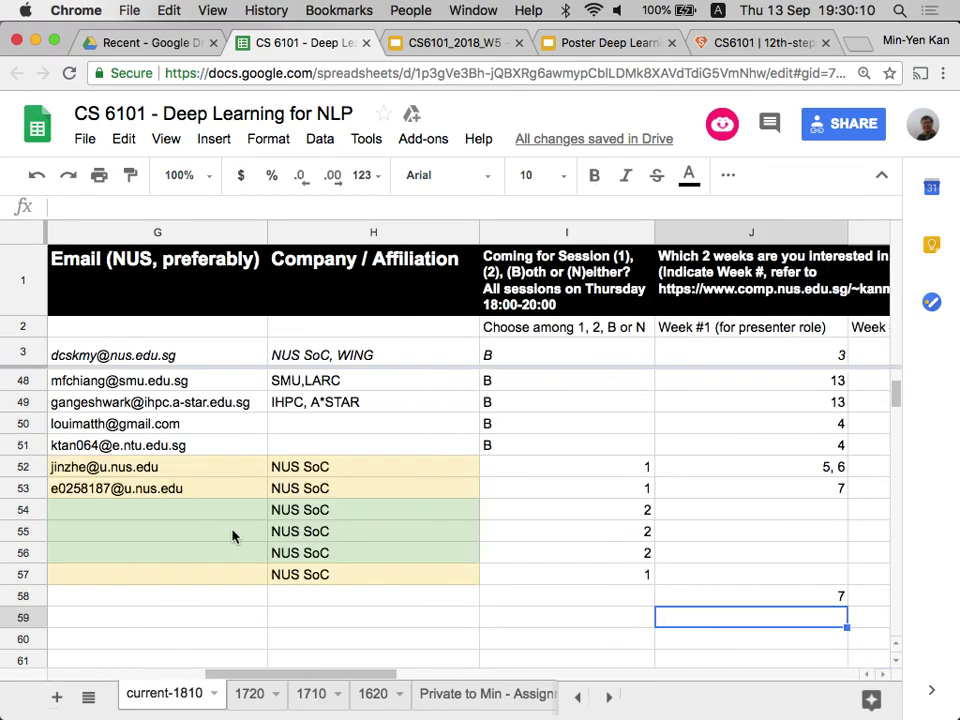
Fill row 59 with NUS LSI as affiliation and the student's NUS email address.
left_click(380, 622)
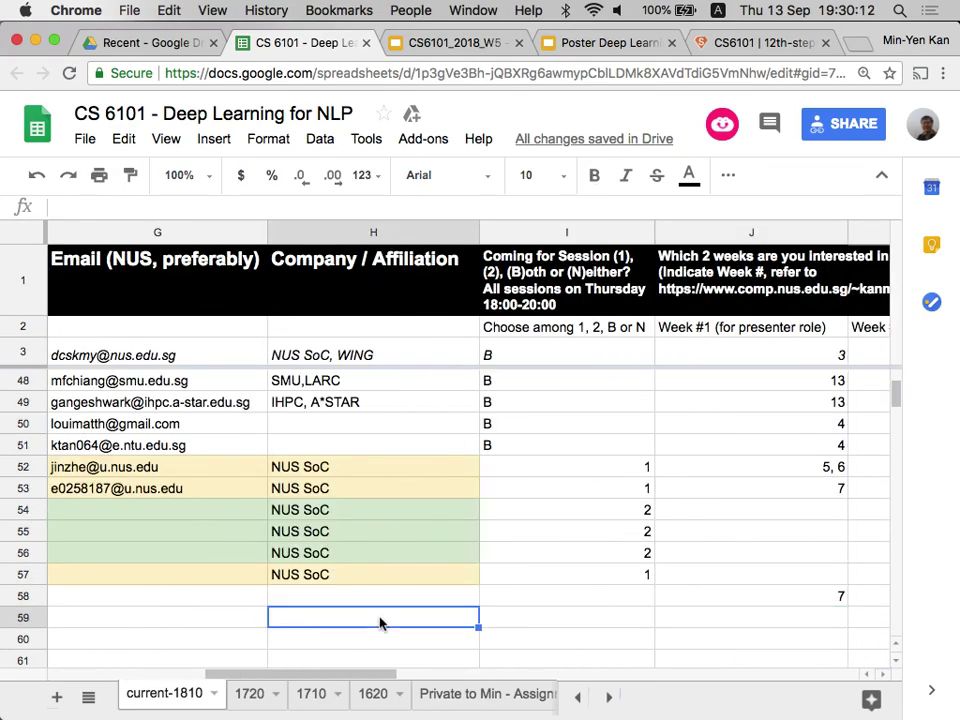
type("NUS s")
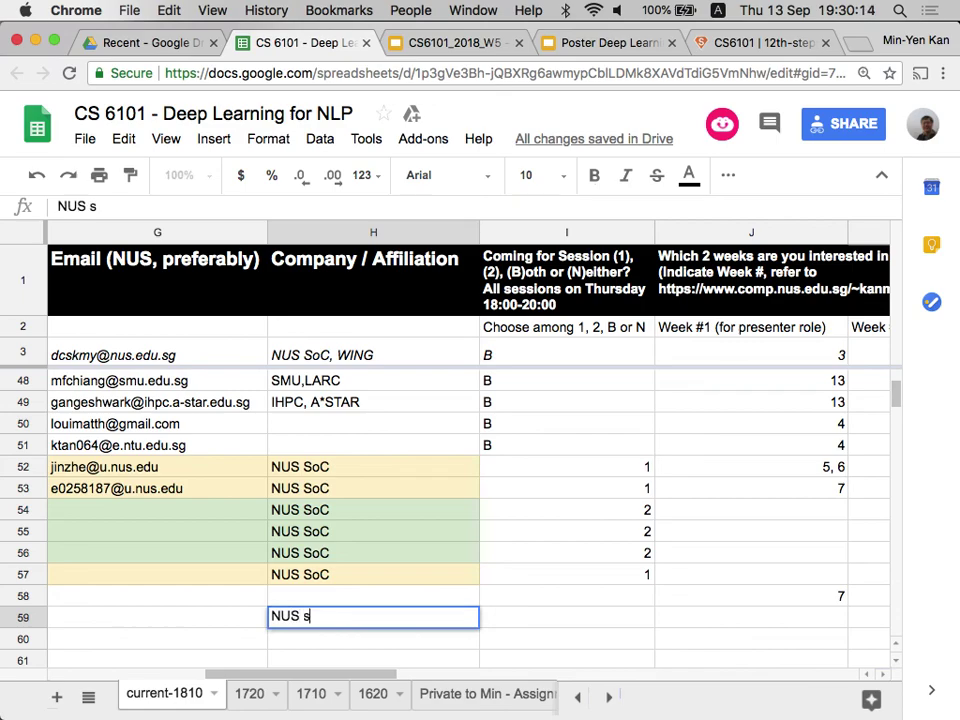
type("taff")
key("BackSpace")
key("BackSpace")
key("BackSpace")
key("BackSpace")
key("BackSpace")
type("LSI")
left_click(167, 617)
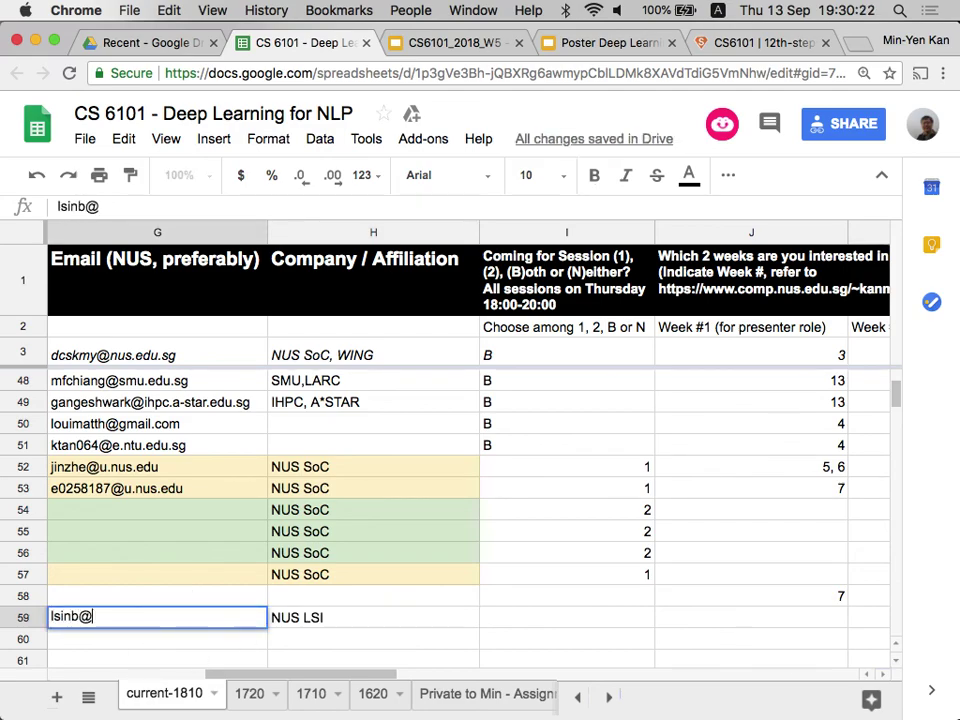
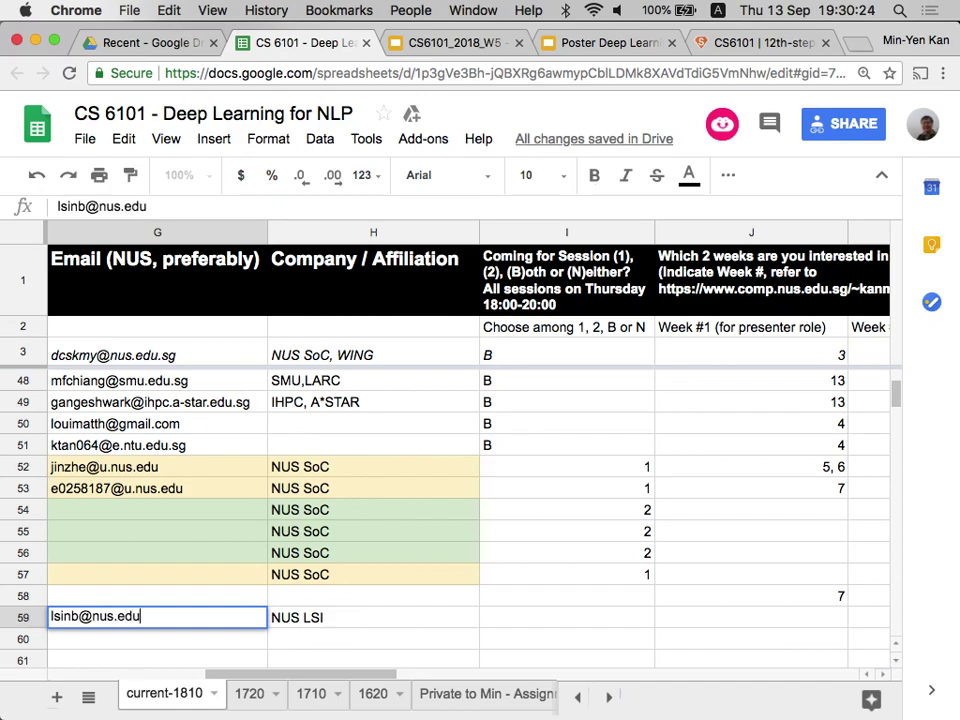
left_click(617, 596)
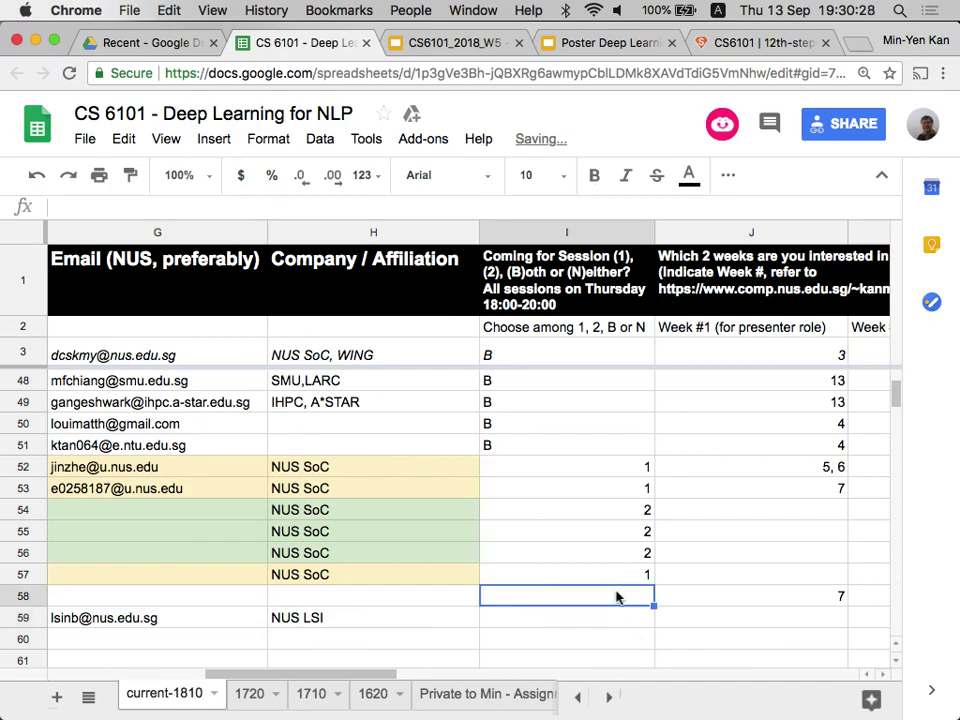
scroll(616, 597, "left", 4)
scroll(616, 597, "left", 3)
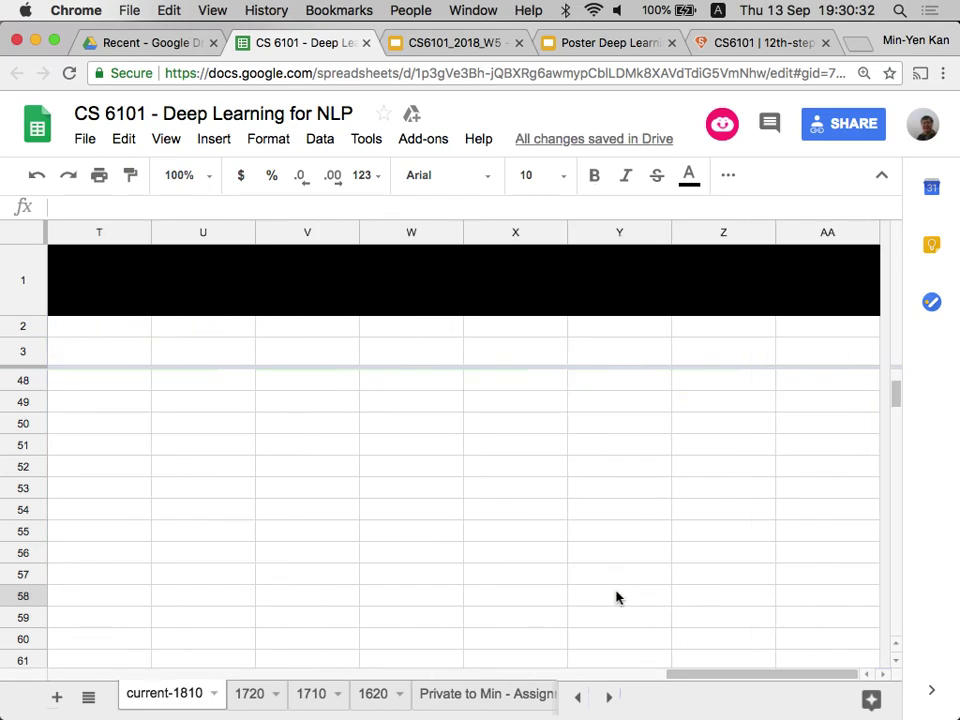
scroll(616, 597, "right", 5)
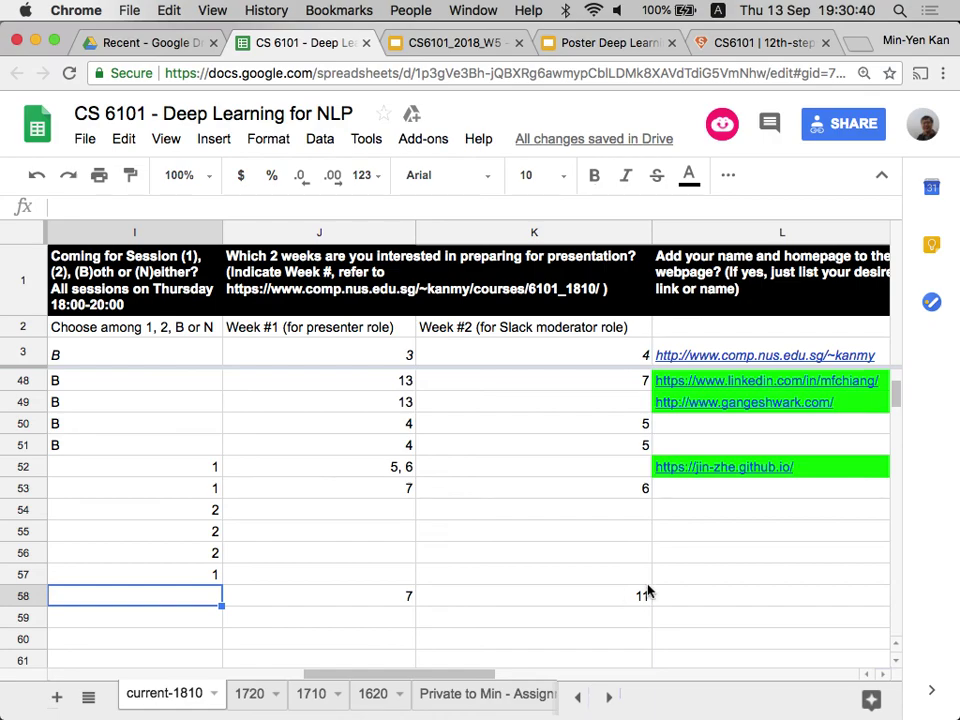
scroll(647, 589, "left", 5)
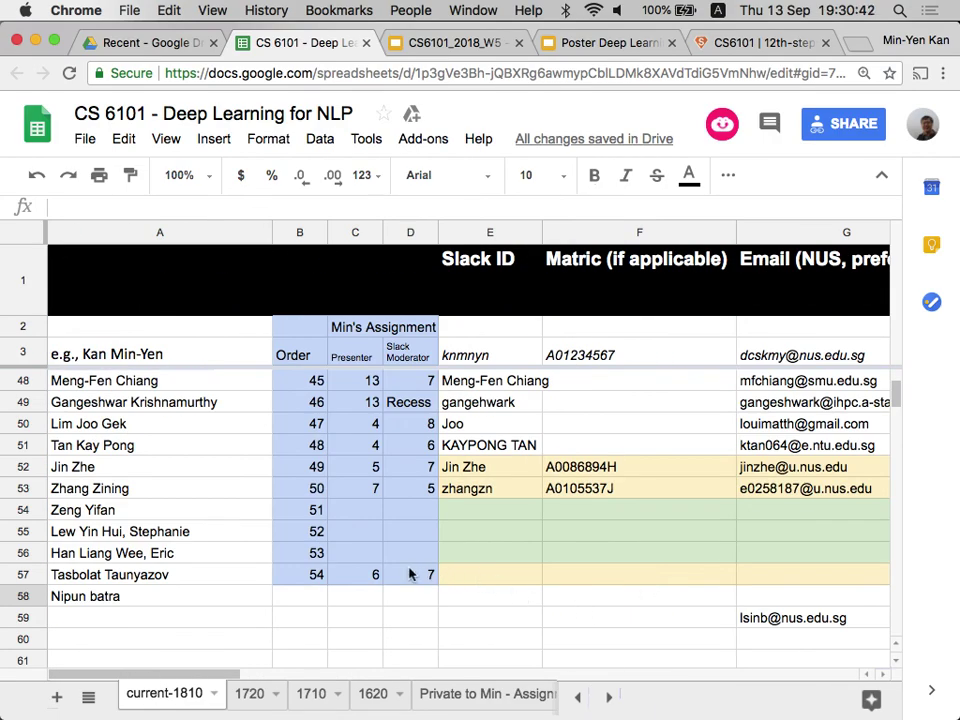
left_click(368, 580)
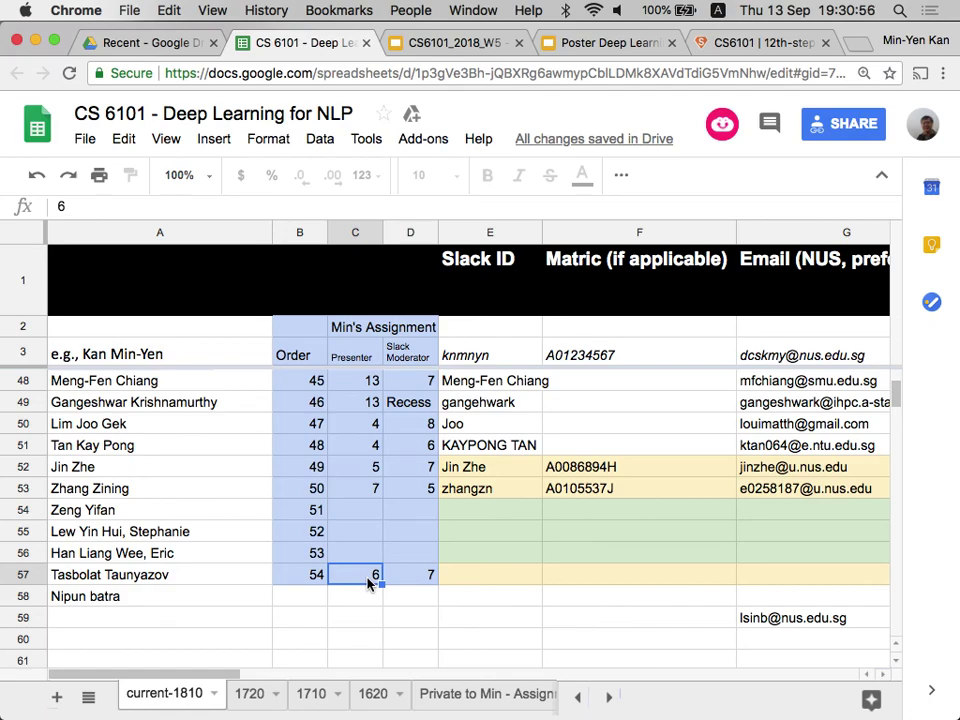
scroll(368, 580, "up", 3)
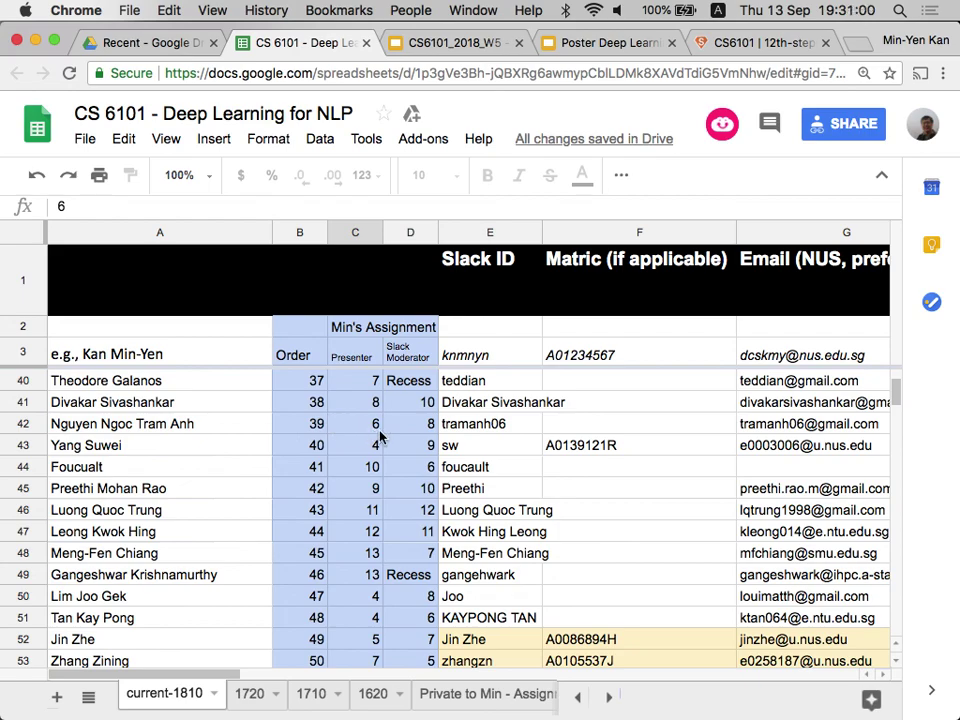
scroll(379, 436, "up", 7)
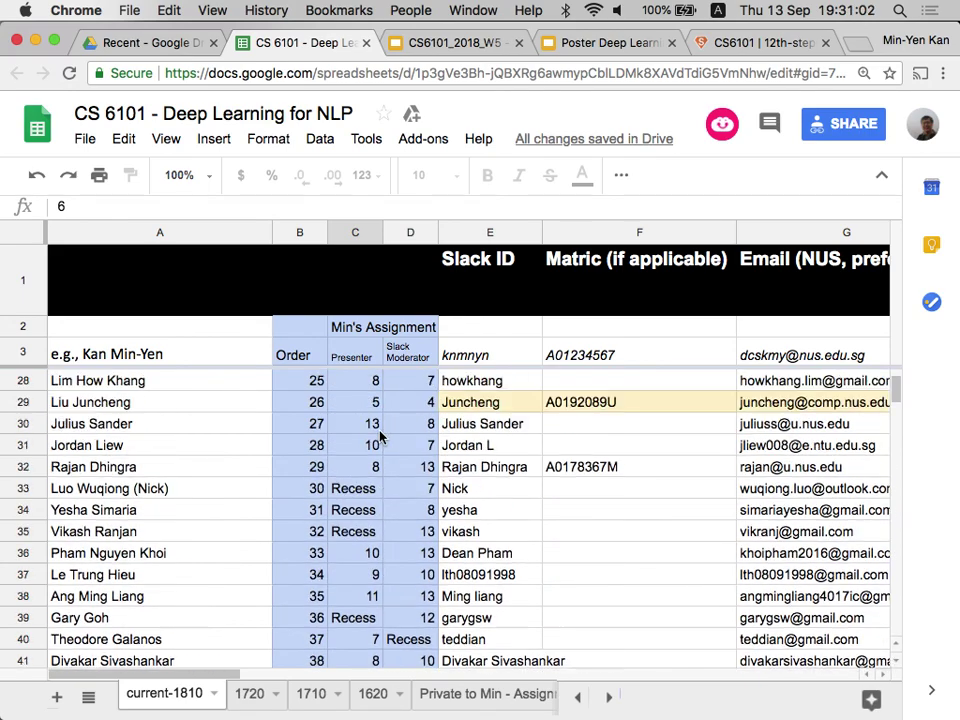
scroll(379, 436, "up", 1)
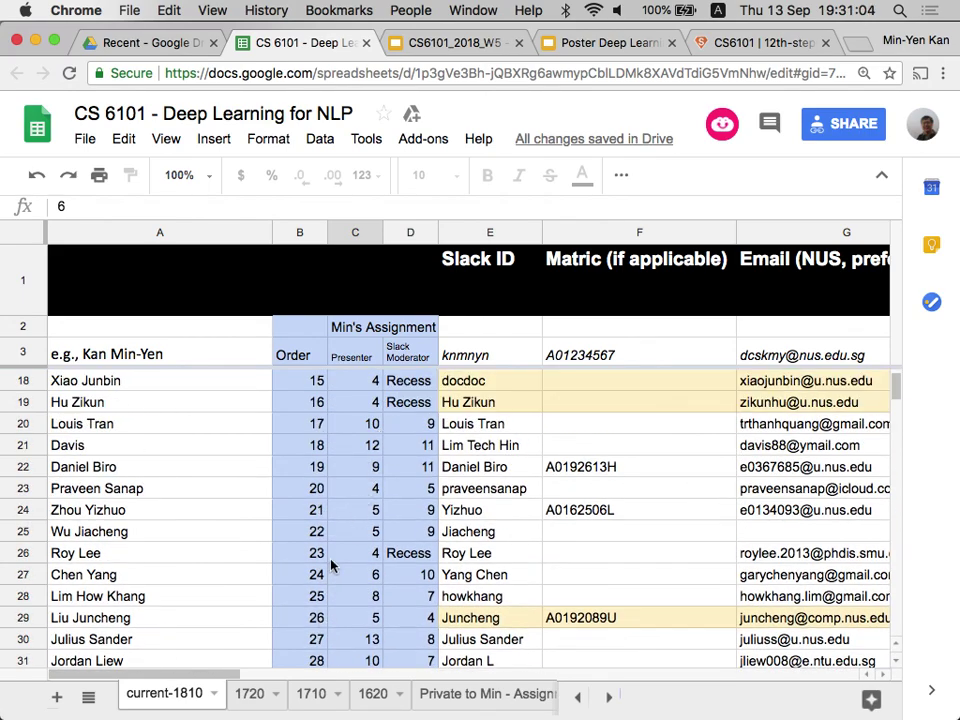
scroll(331, 566, "up", 5)
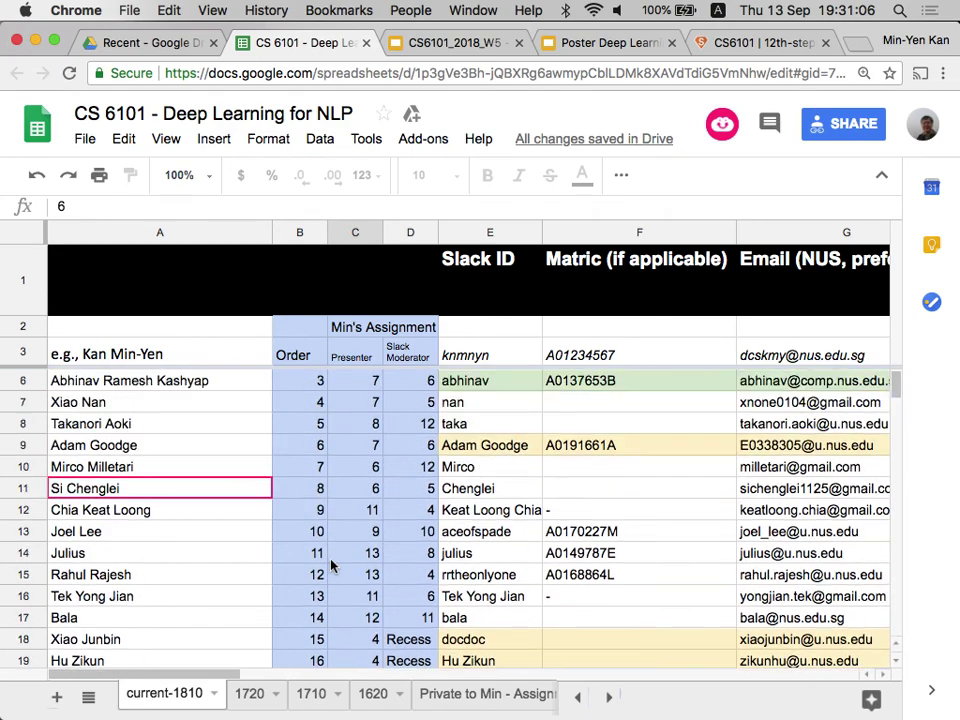
scroll(331, 566, "down", 5)
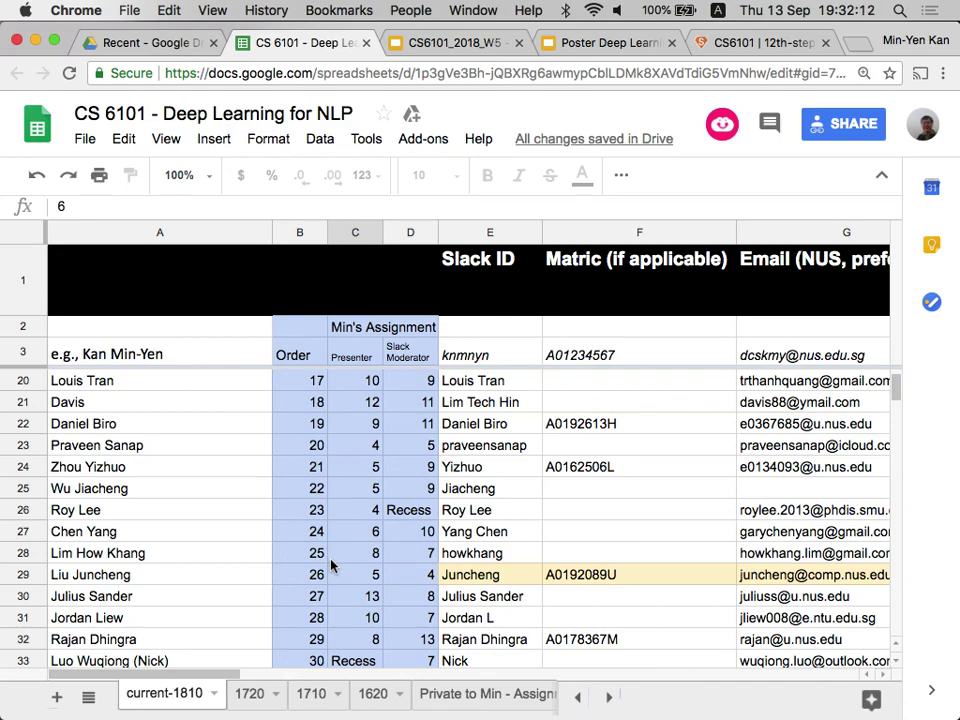
scroll(321, 615, "down", 10)
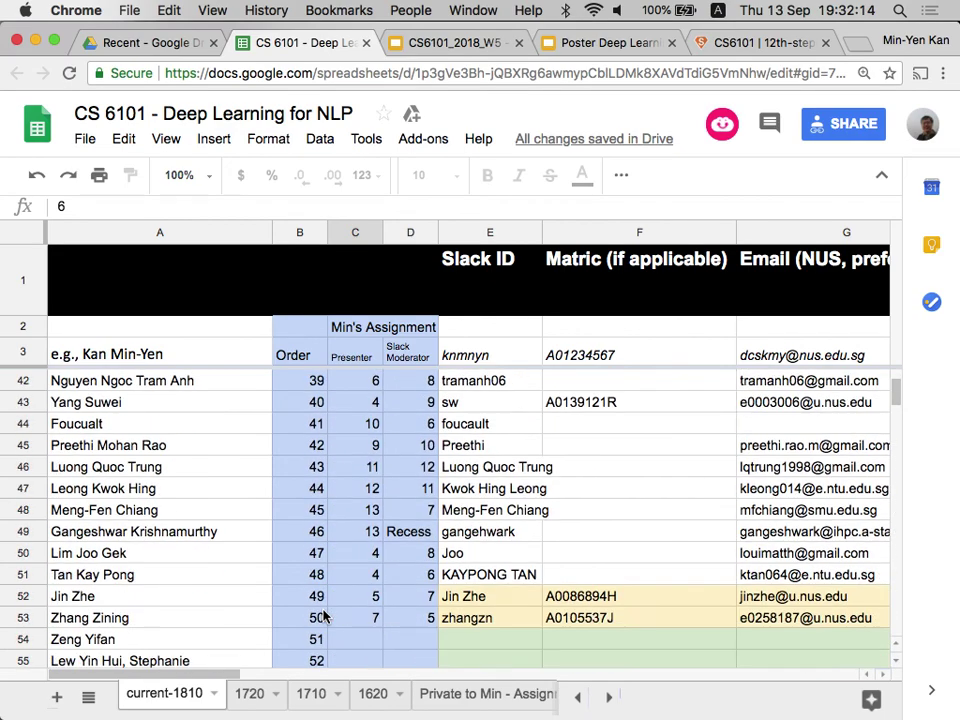
scroll(323, 615, "up", 1)
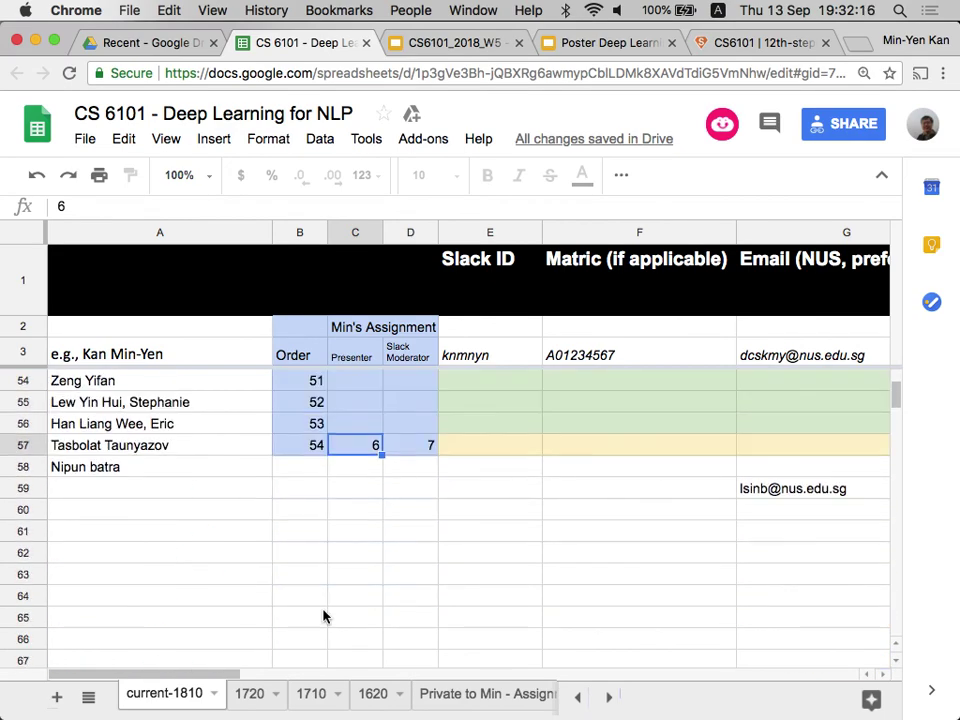
key("Right")
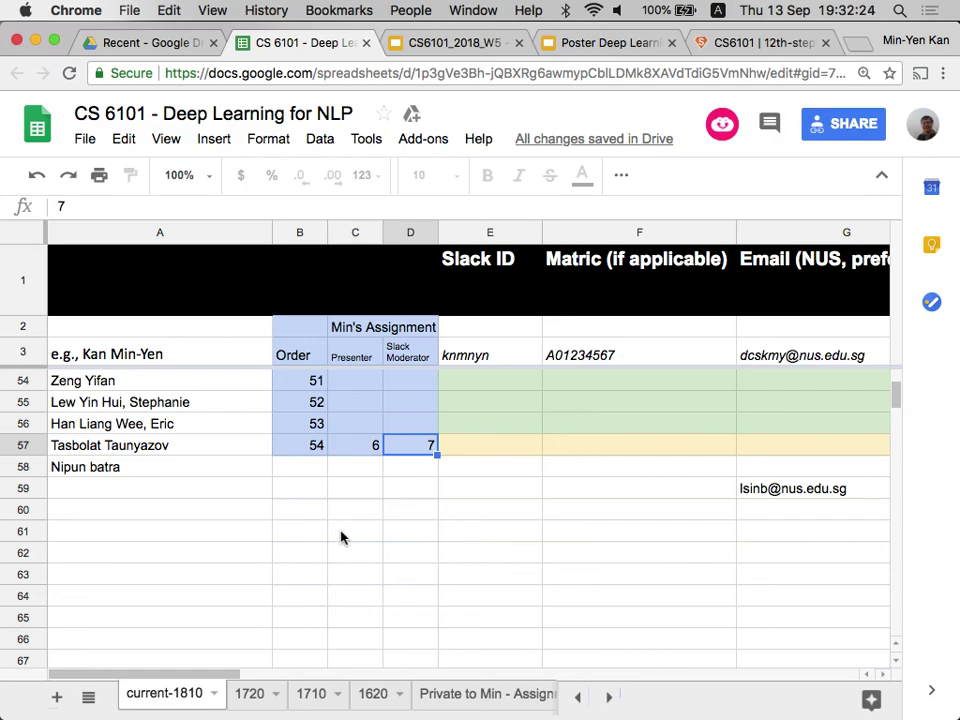
Load cs6101.slack.com in a new Chrome tab, then switch to the Slack app.
key("super+t")
type("1")
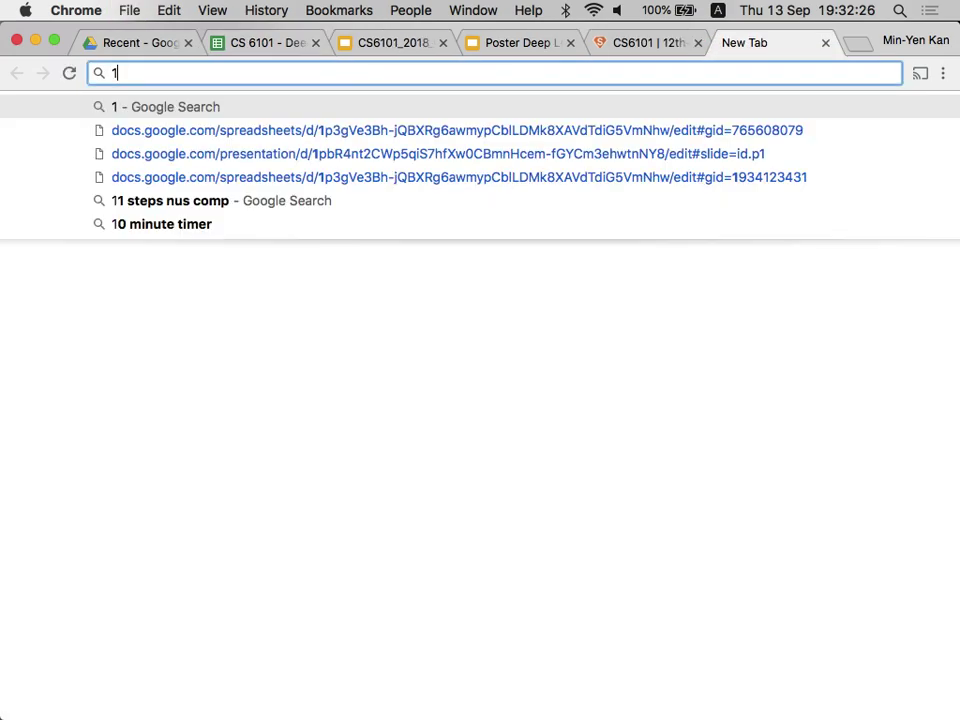
key("BackSpace")
type("cs51")
key("BackSpace")
key("BackSpace")
type("6101")
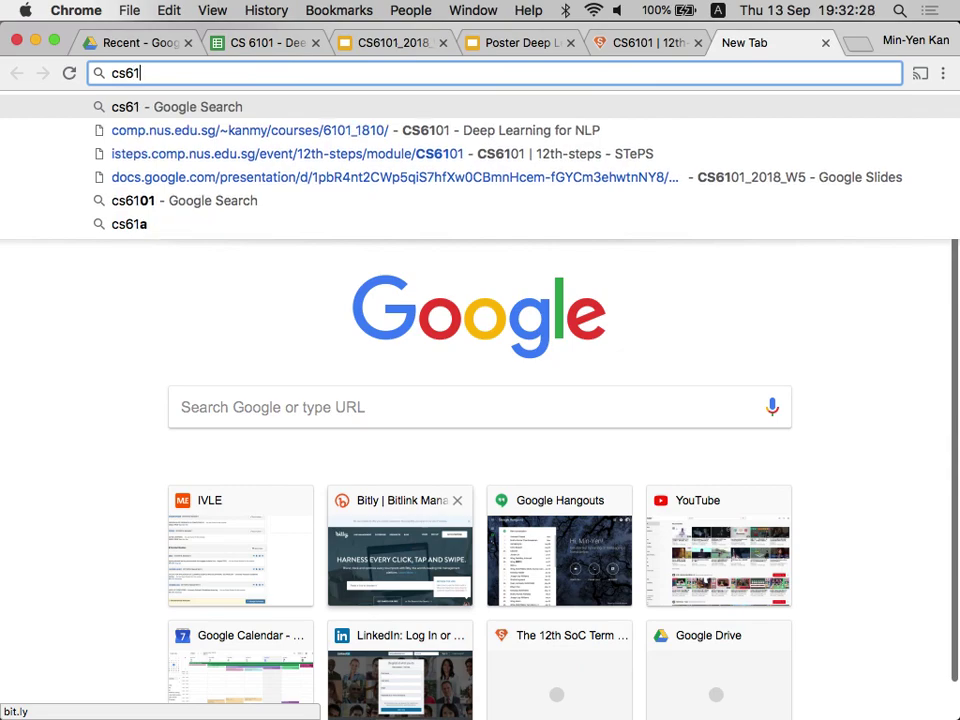
type(".slac")
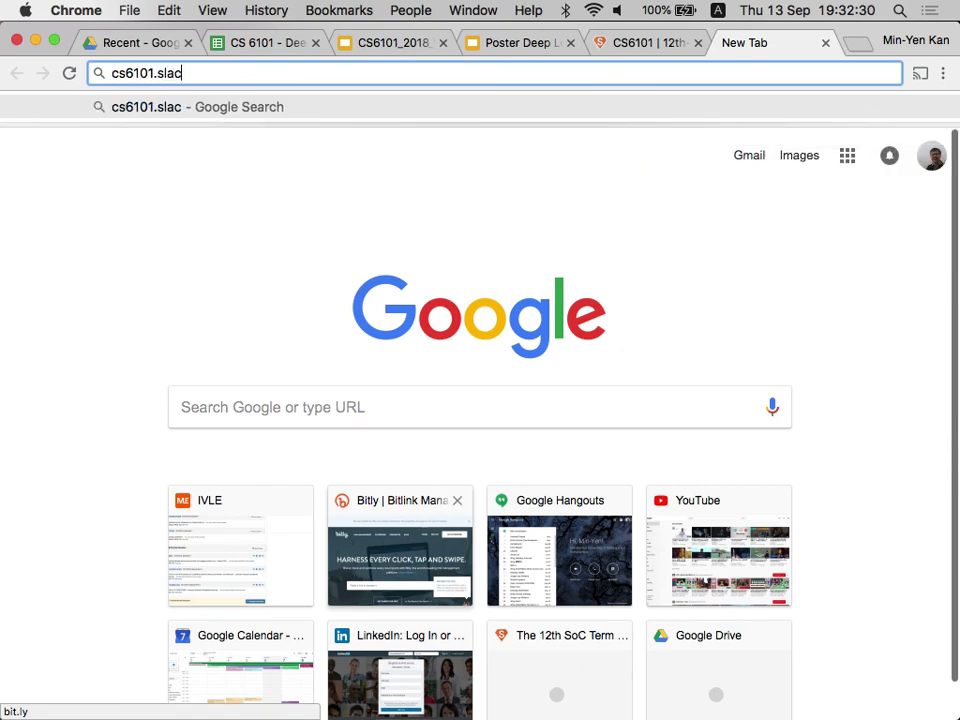
type("k.com")
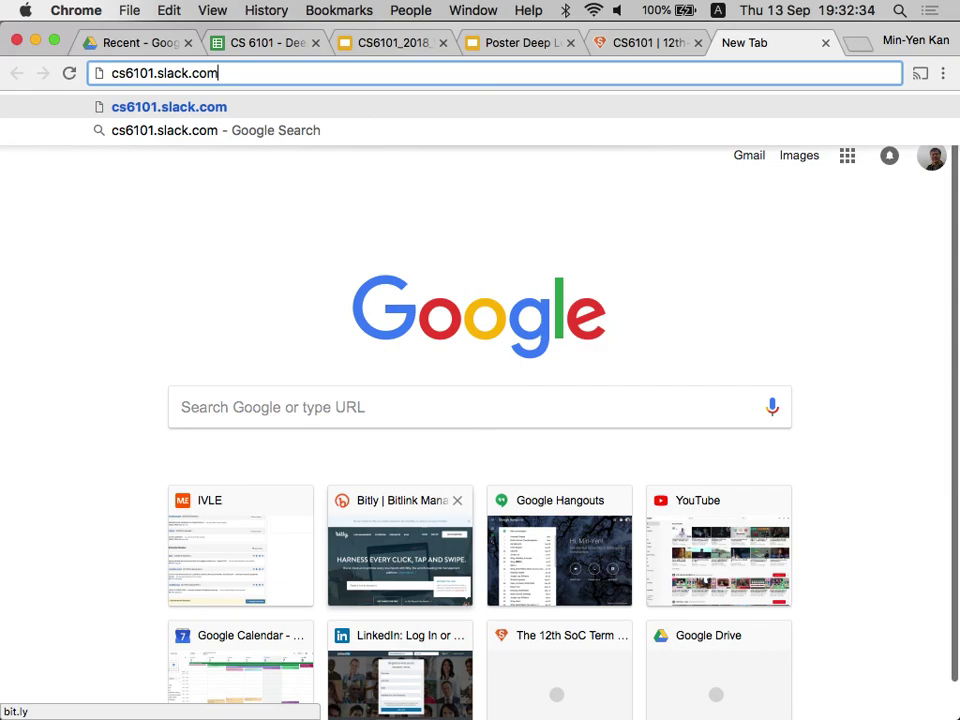
key("Return")
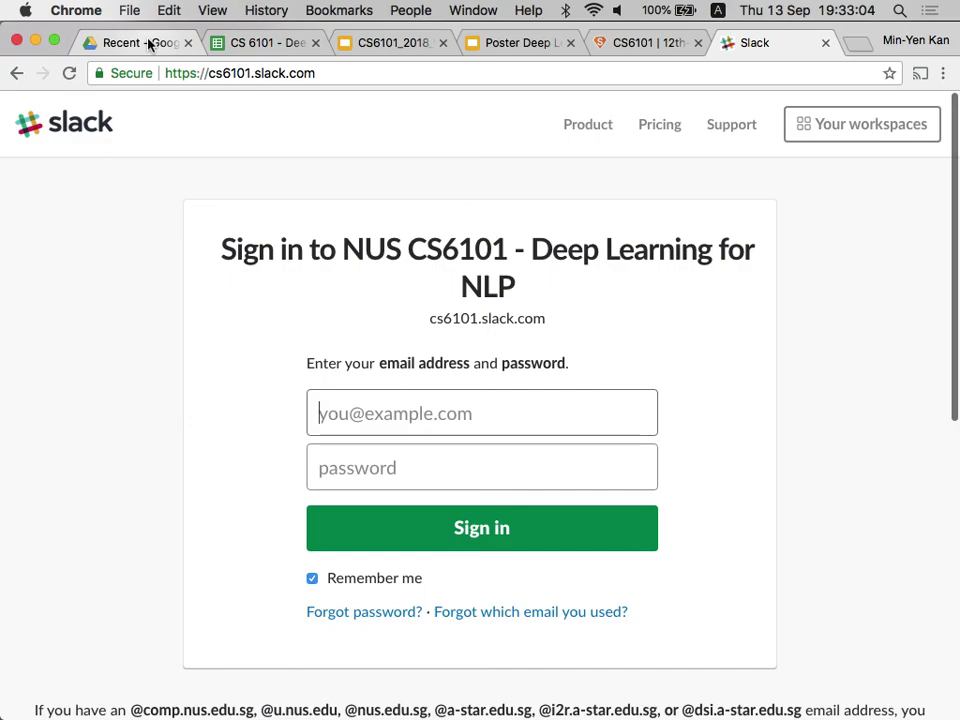
key("super+Tab")
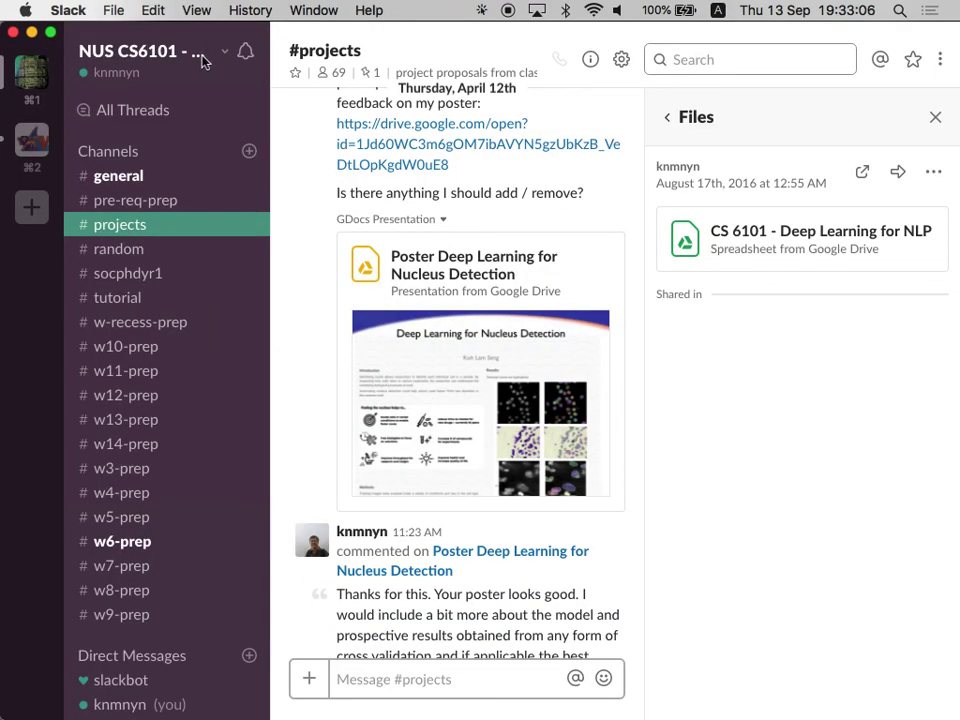
Invite the new member by email as a Full Member of the NUS CS6101 workspace.
left_click(165, 68)
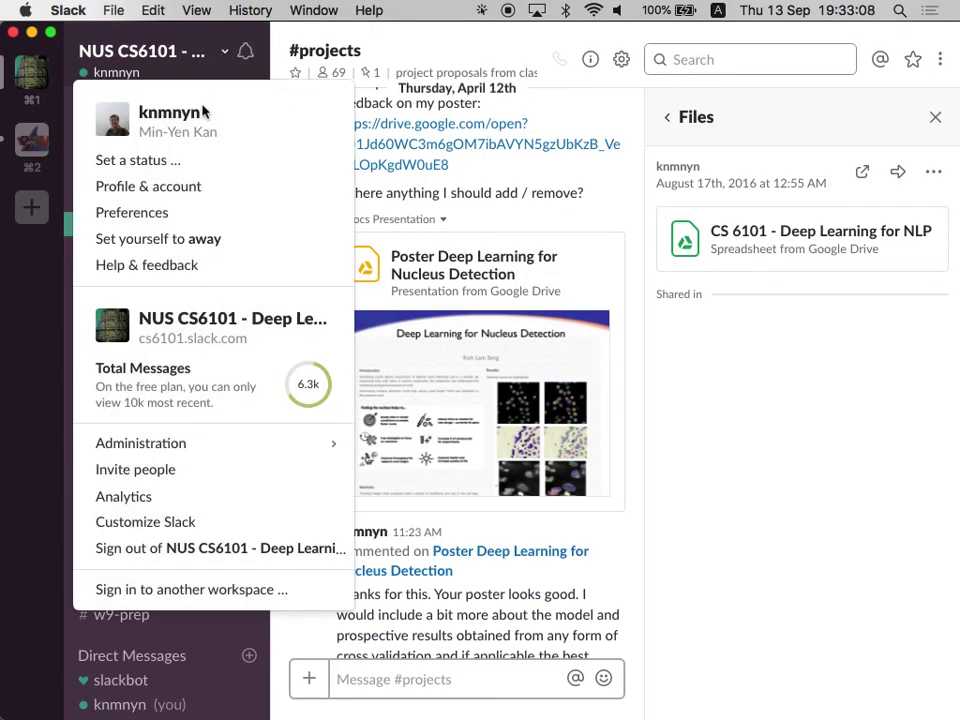
key("Escape")
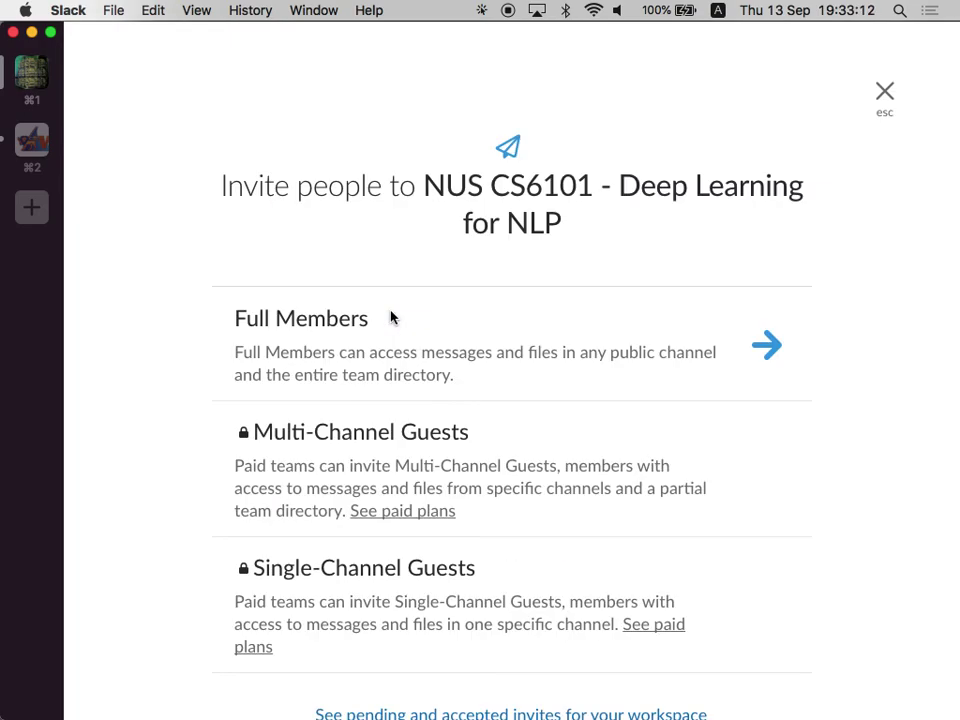
left_click(764, 340)
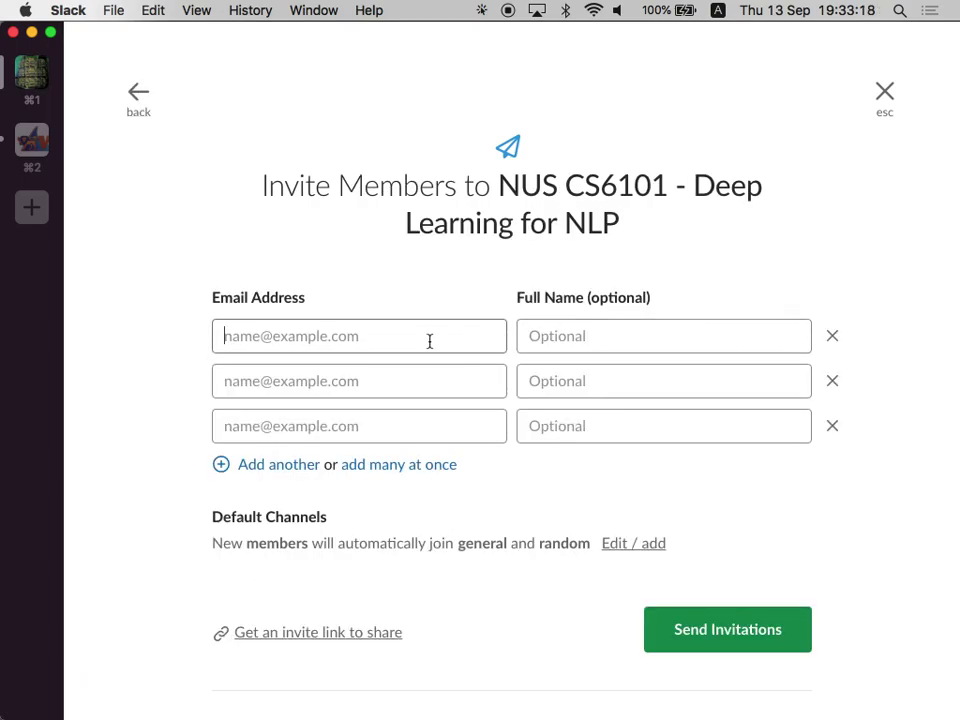
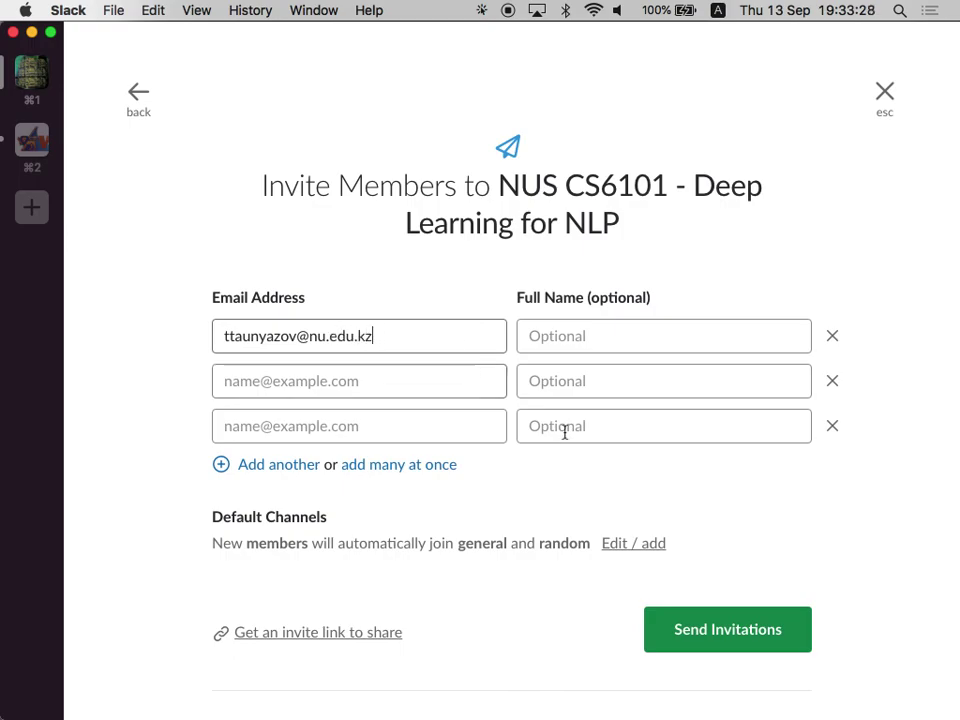
left_click(686, 640)
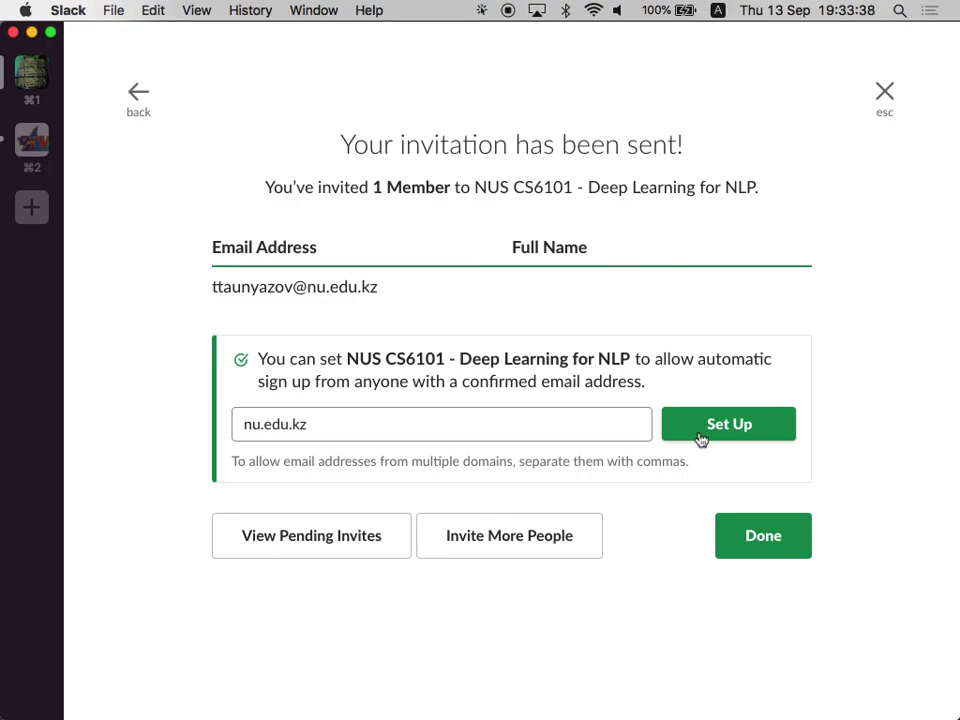
left_click(765, 536)
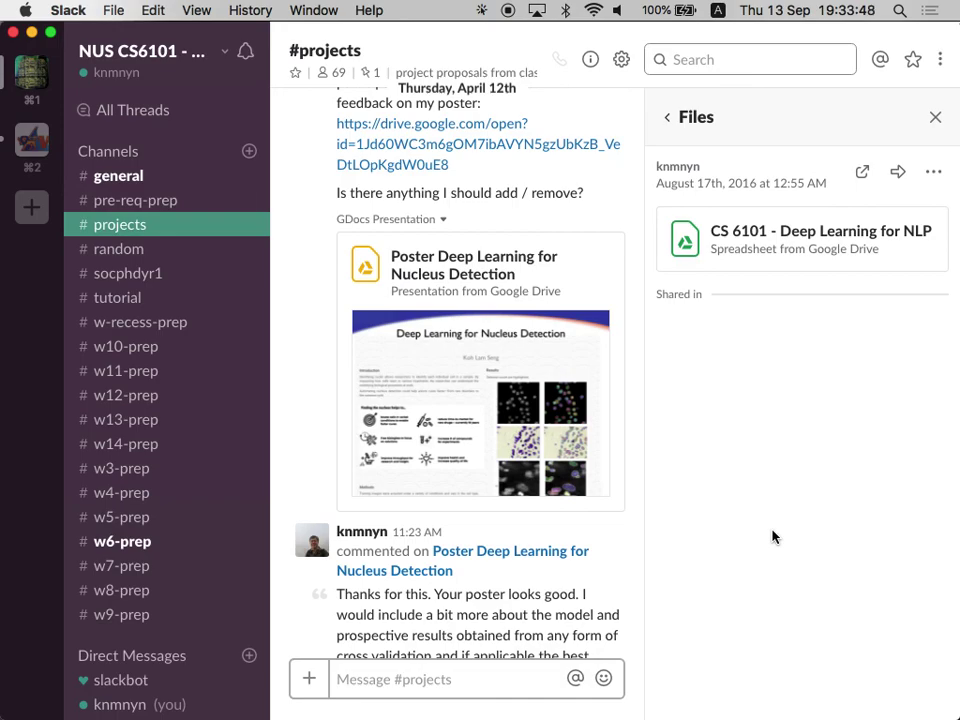
key("cmd+Tab")
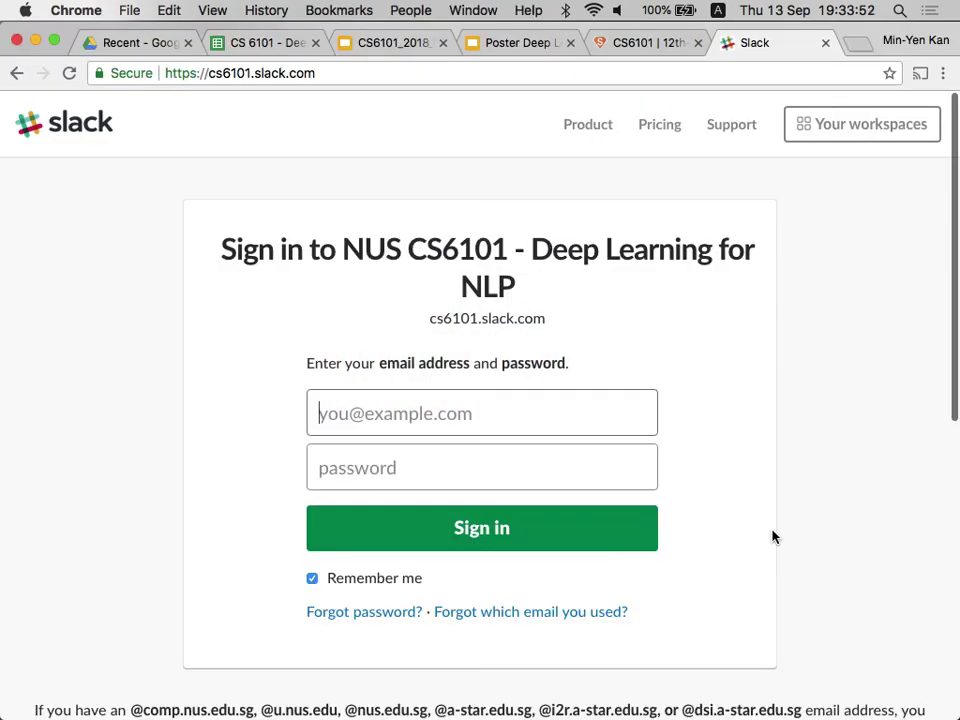
Back in the roster, enter the new student's name in A59.
key("super+4")
key("super+2")
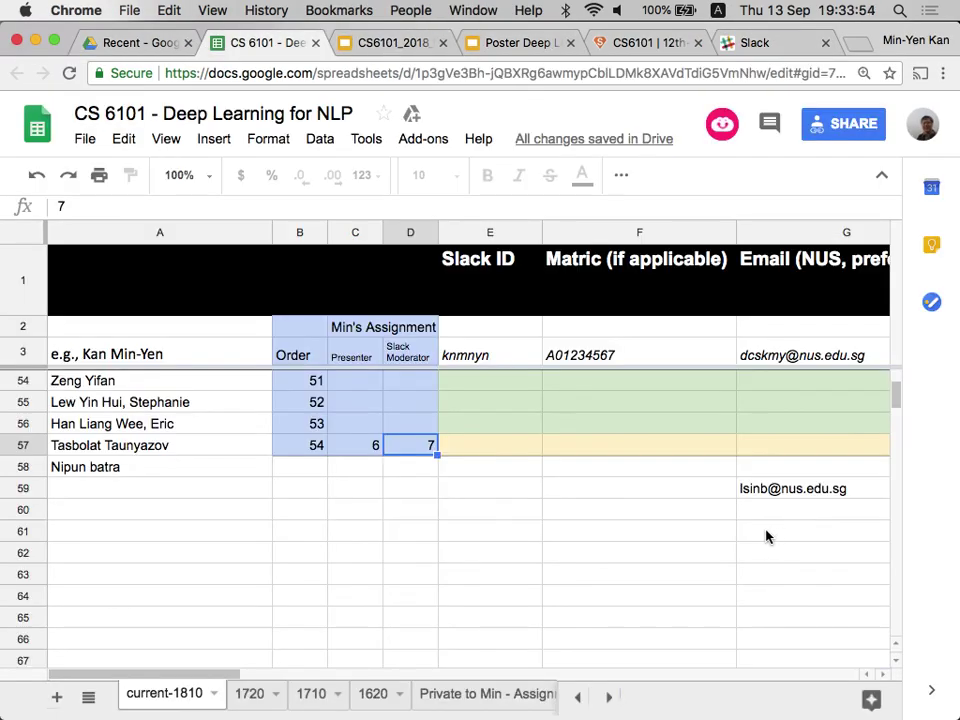
left_click(193, 497)
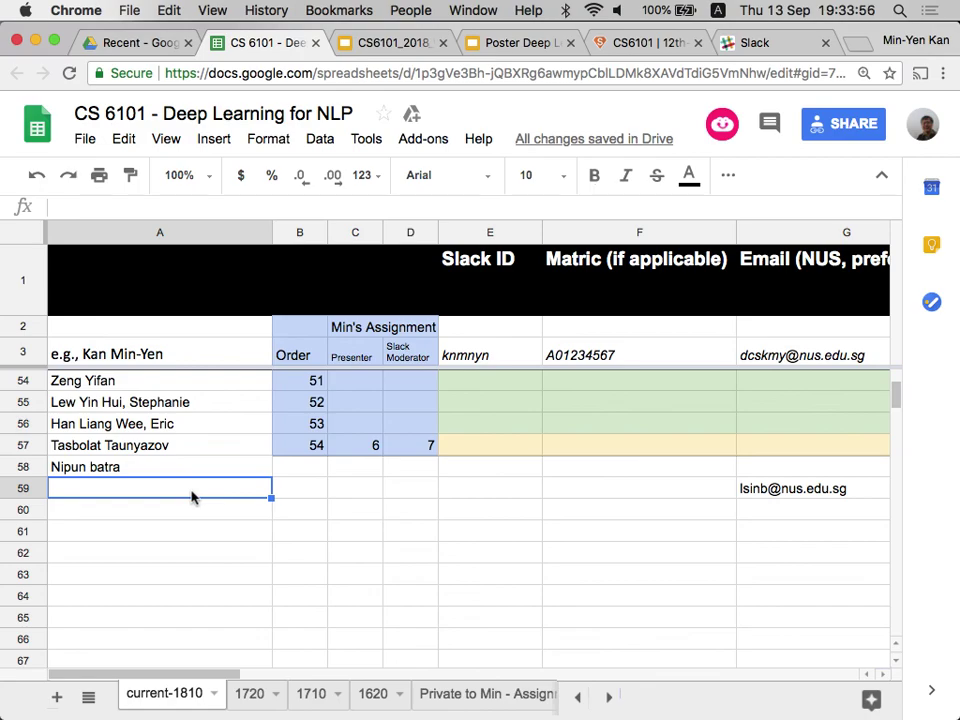
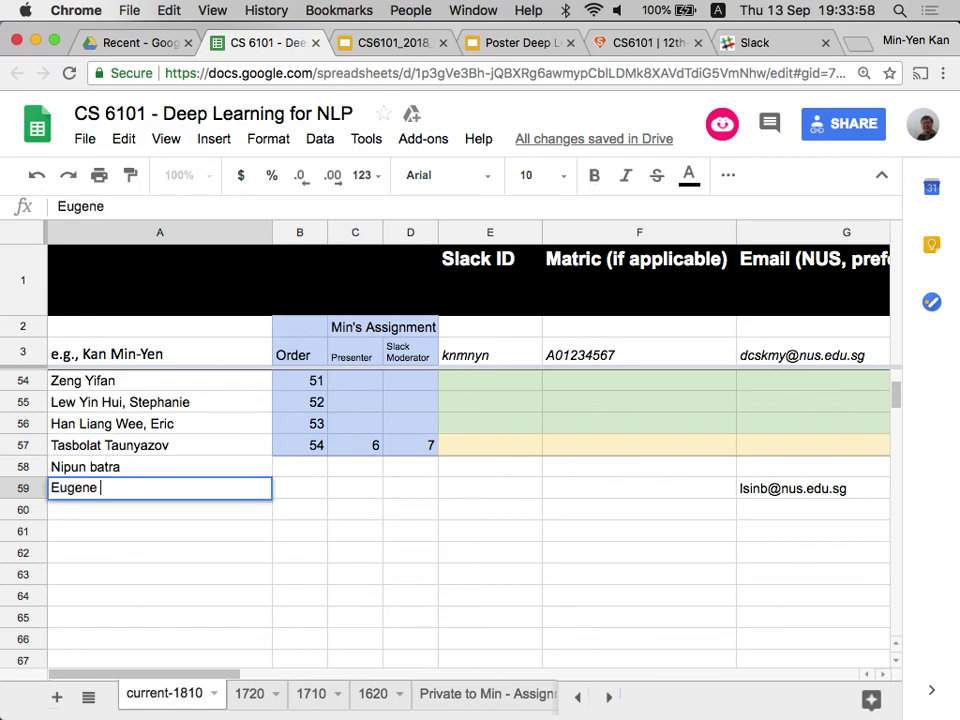
key("Tab")
key("Tab")
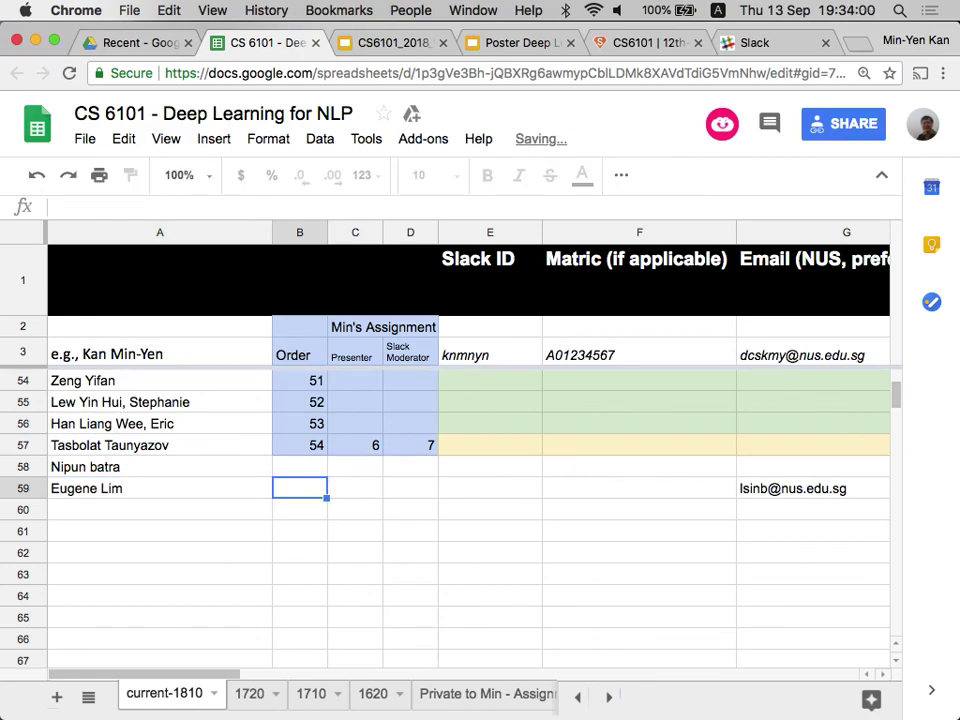
key("Tab")
key("Tab")
key("Tab")
key("Tab")
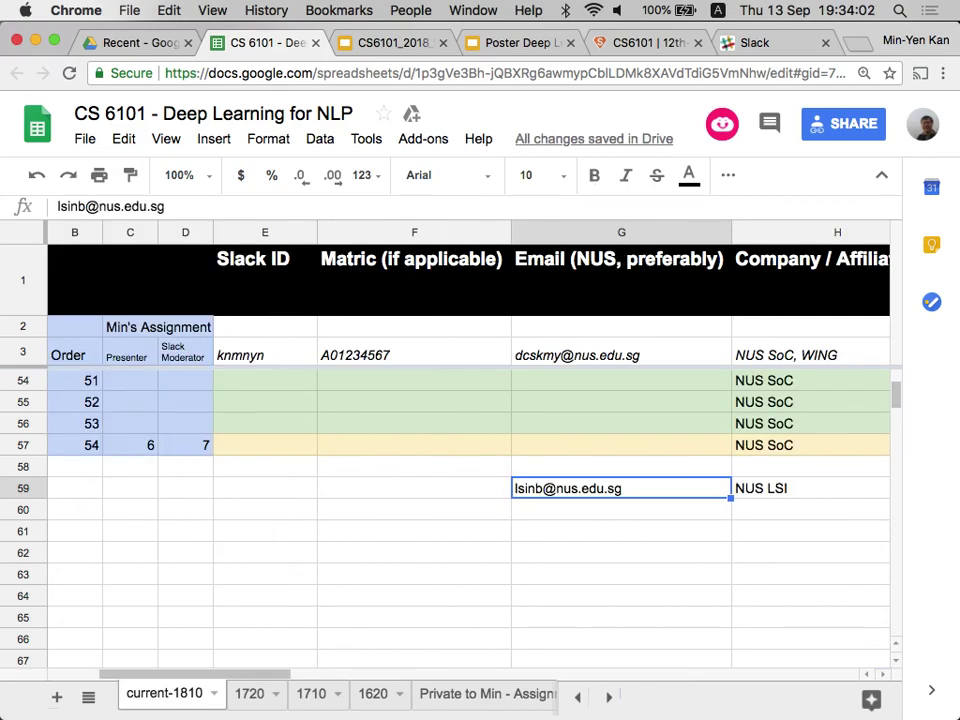
key("shift+Tab")
key("shift+Tab")
key("shift+Tab")
key("shift+Tab")
key("shift+Tab")
key("shift+Tab")
key("Tab")
key("Tab")
key("Tab")
key("Tab")
key("Tab")
key("Tab")
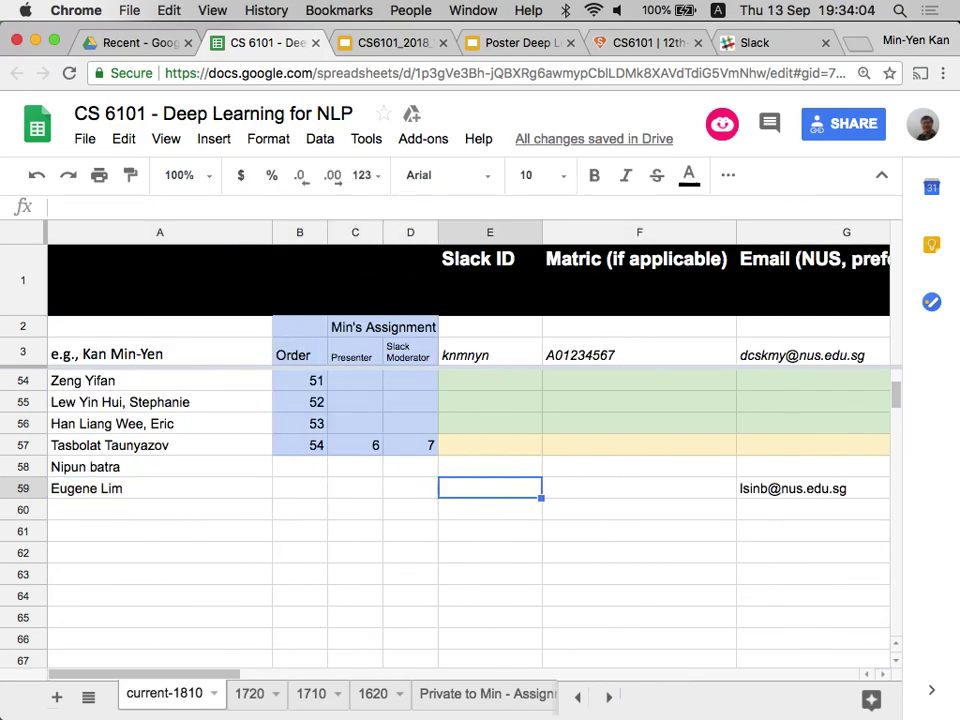
key("shift+Tab")
key("shift+Tab")
key("shift+Tab")
key("shift+Tab")
key("shift+Tab")
key("shift+Tab")
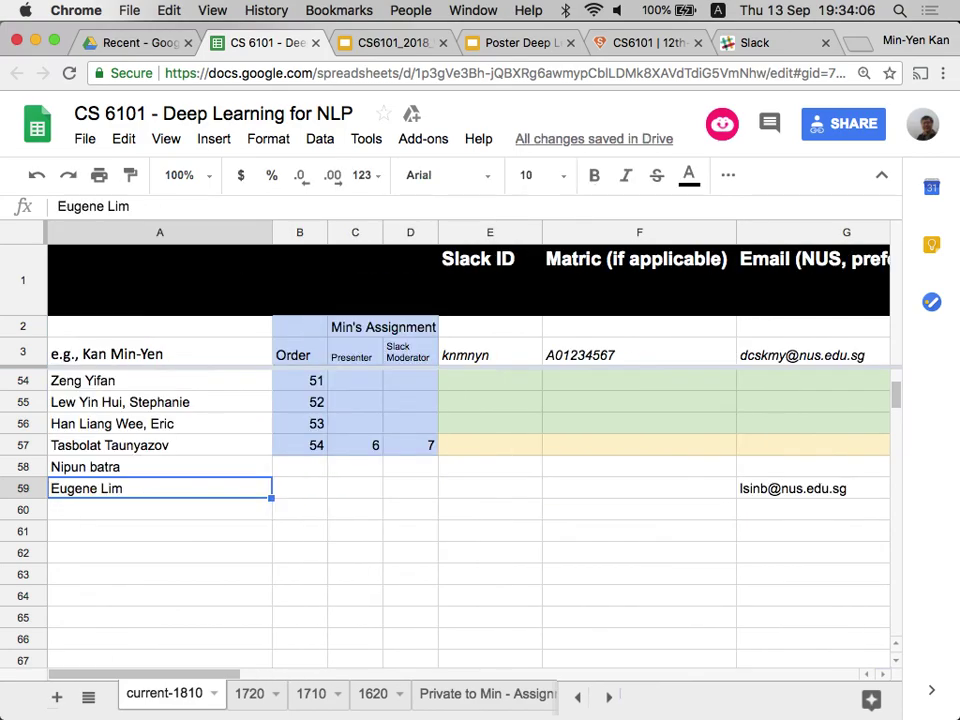
key("Tab")
key("Tab")
key("Tab")
key("Tab")
key("Tab")
key("Tab")
key("Tab")
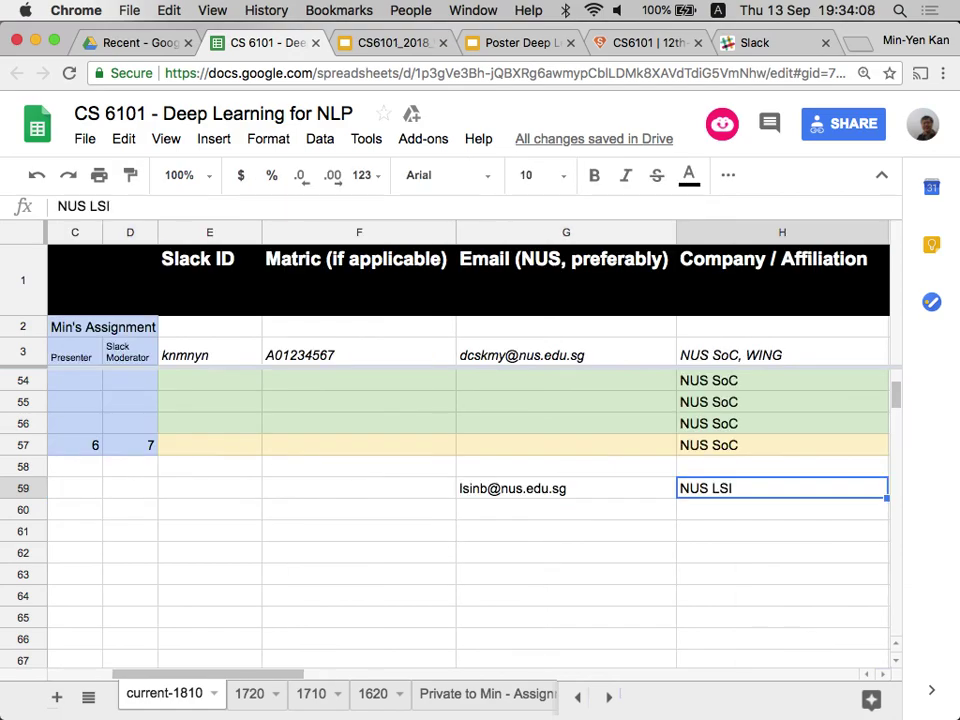
Move the NUS LSI affiliation and the email from row 59 up into row 58.
key("ctrl+c")
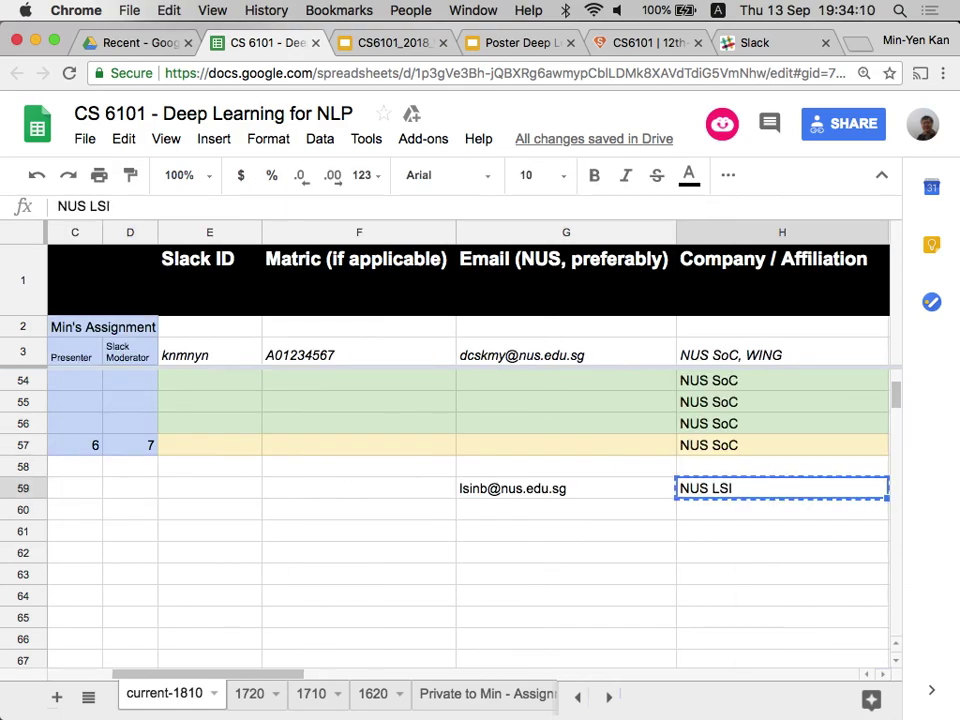
key("Up")
key("ctrl+v")
key("Down")
key("Left")
key("Up")
key("Down")
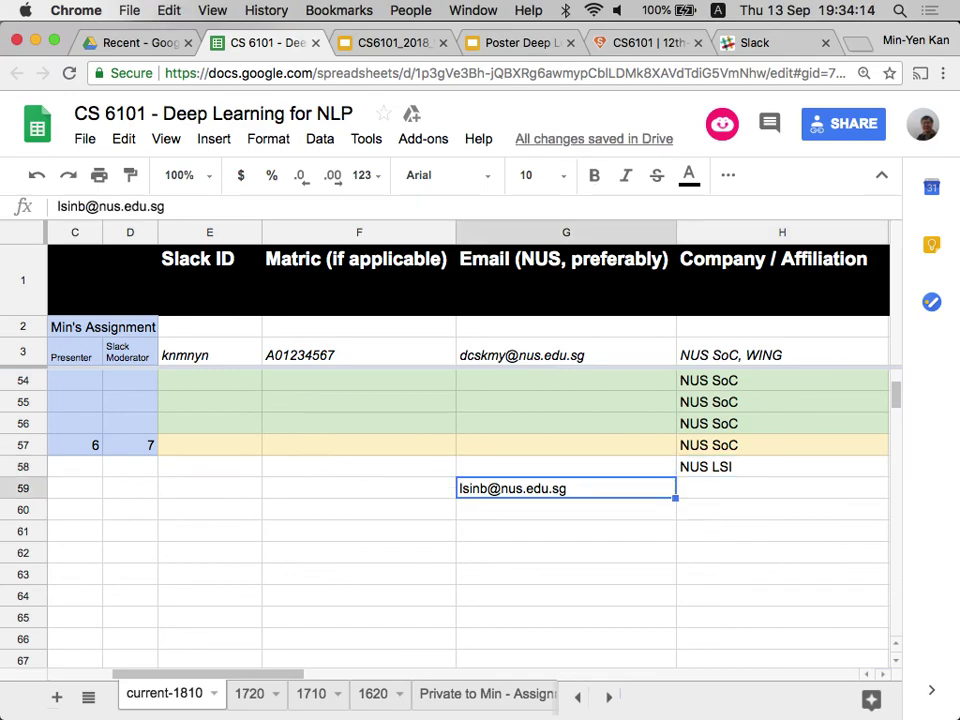
key("ctrl+c")
key("Up")
key("ctrl+v")
key("Down")
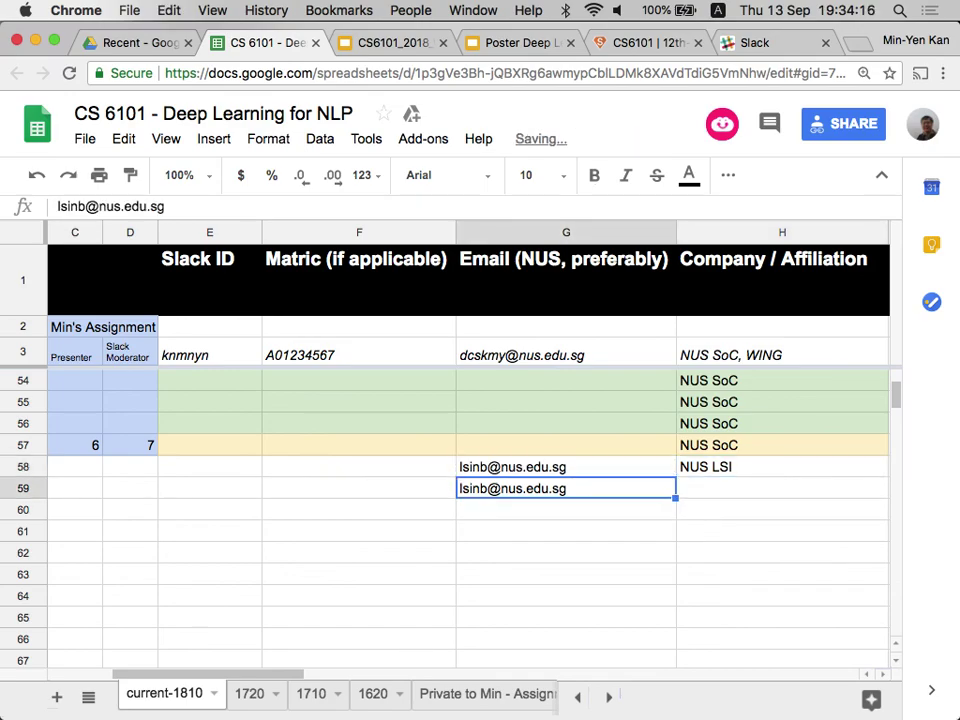
Fill row 59 with the new student's NUS email, NUS SoC affiliation and session B.
type("e")
key("BackSpace")
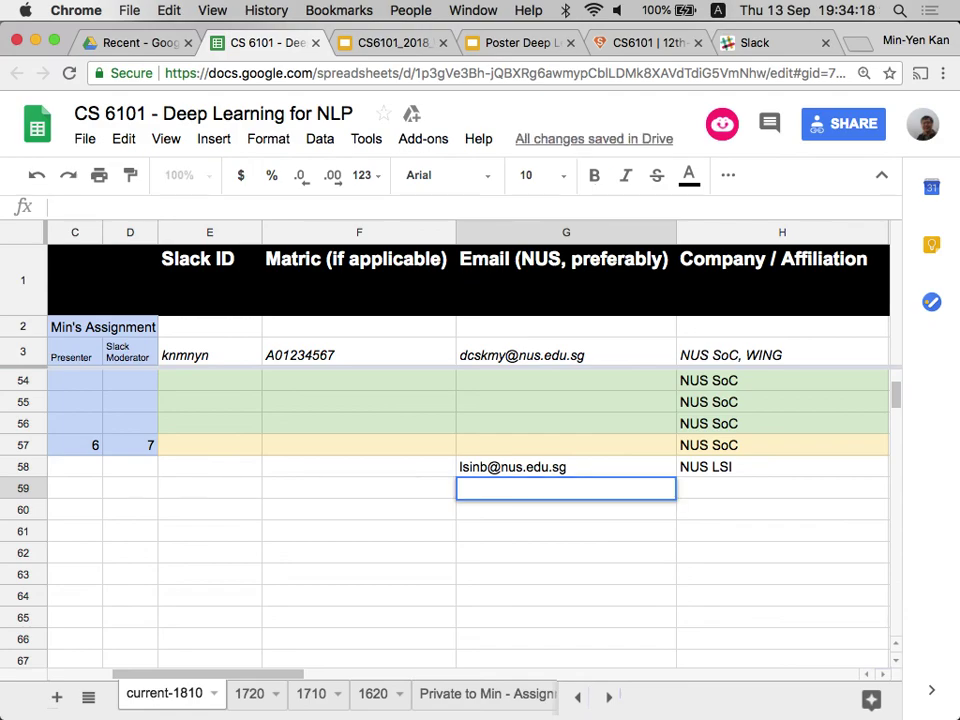
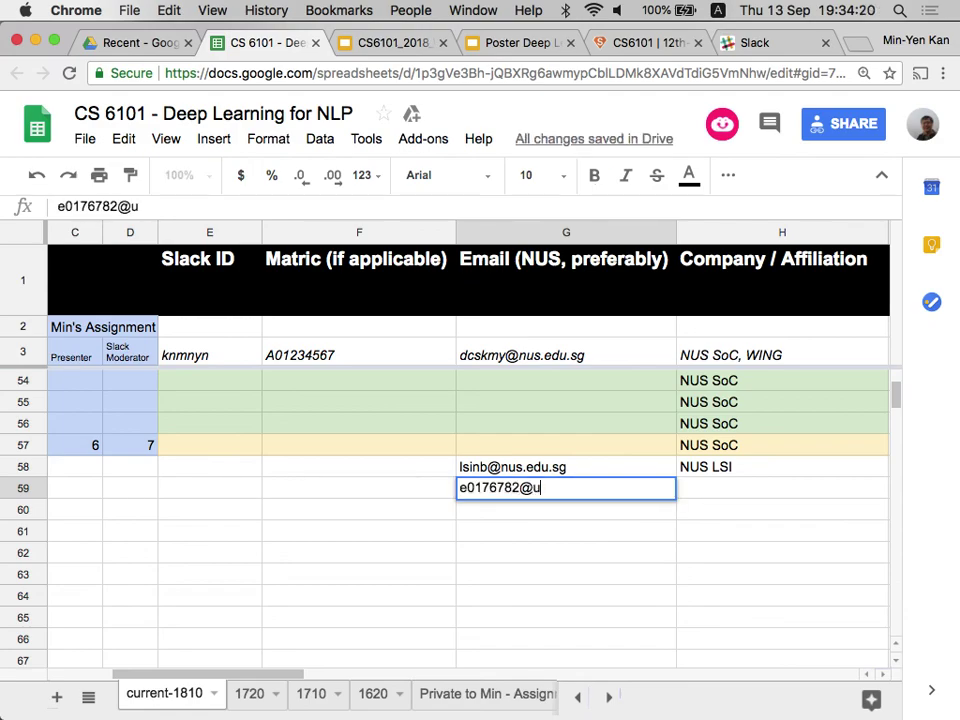
key("Tab")
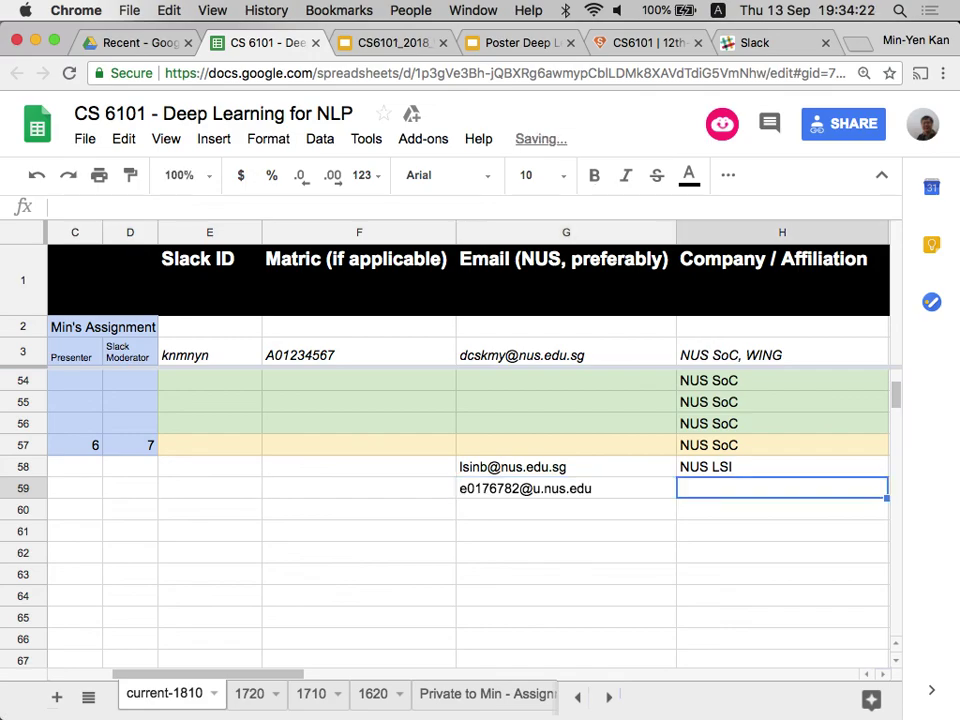
type("NUS SoC")
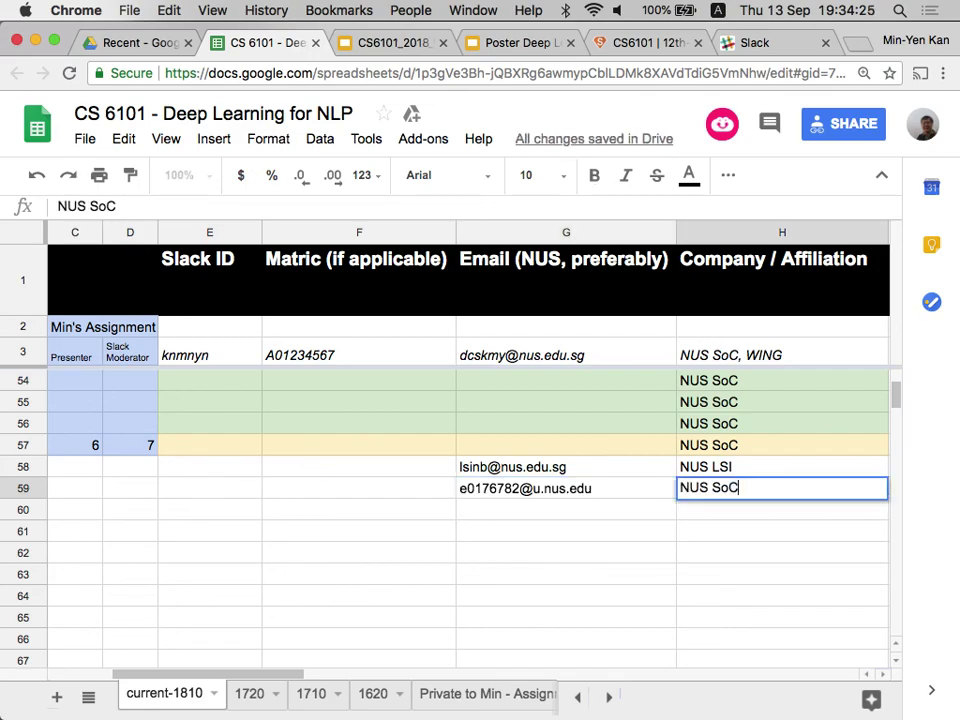
key("Tab")
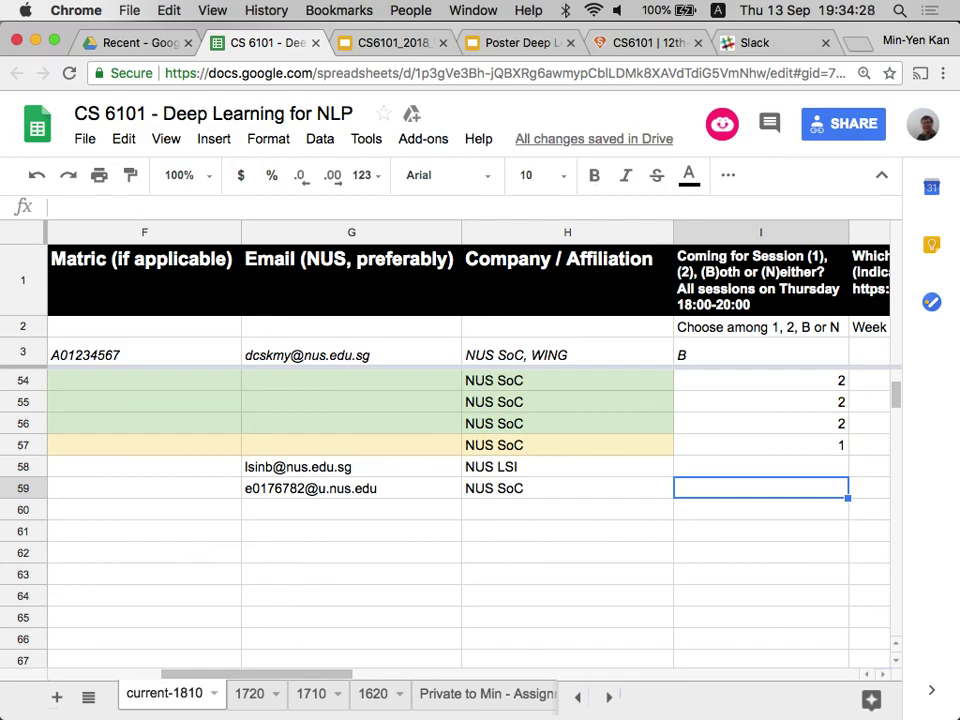
type("B")
key("Tab")
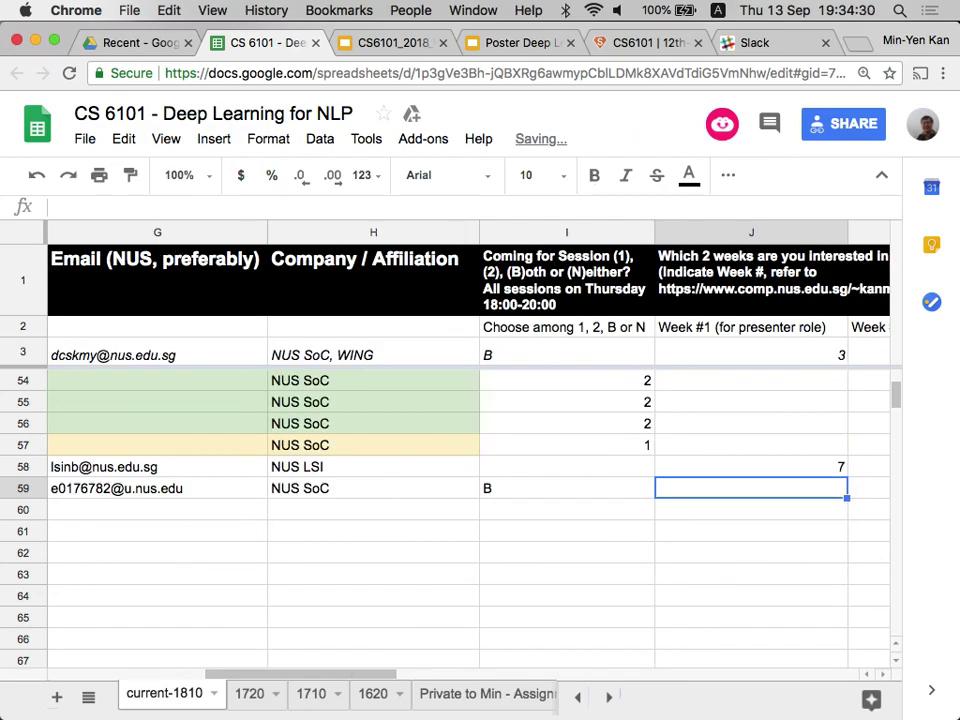
key("Right")
key("Left")
key("Left")
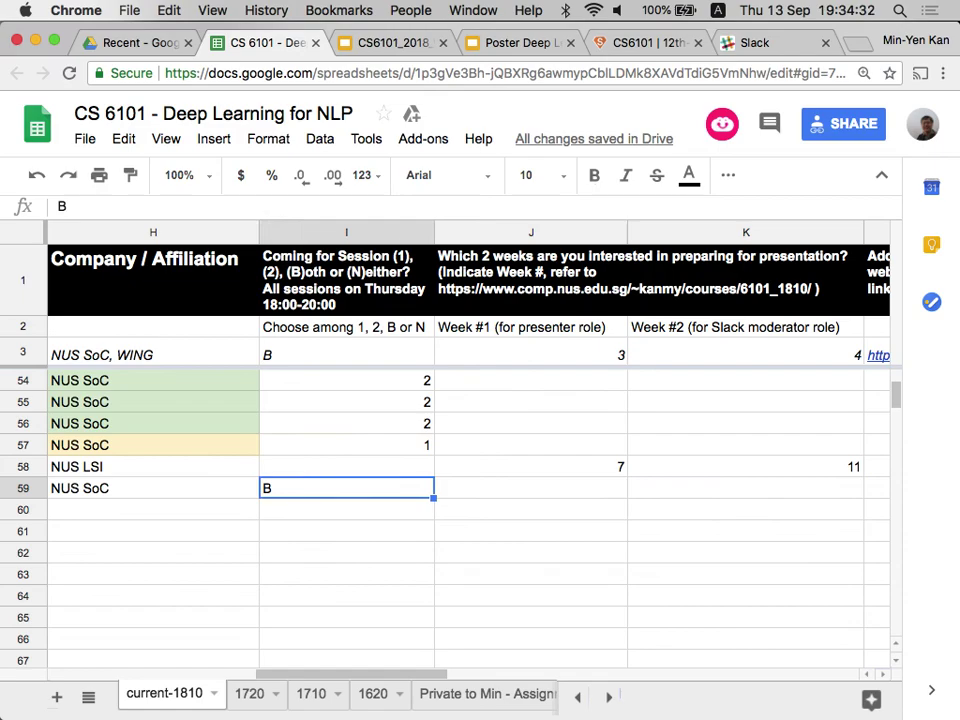
key("Left")
key("Right")
key("Right")
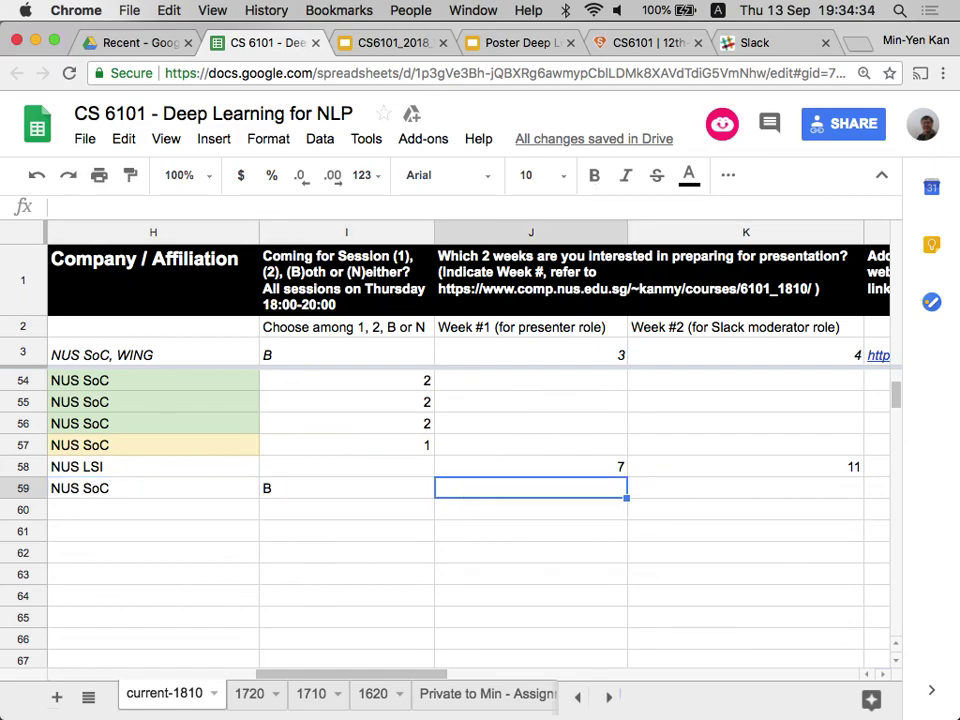
key("Left")
key("Left")
key("Left")
key("Left")
key("Left")
key("Left")
key("Left")
key("Left")
key("Left")
key("Up")
key("Up")
key("Up")
key("Up")
key("Up")
key("Up")
key("Up")
key("Up")
key("Up")
key("Up")
key("Up")
key("Up")
key("Up")
key("Up")
key("Up")
key("Up")
key("Up")
key("Up")
key("Up")
key("Up")
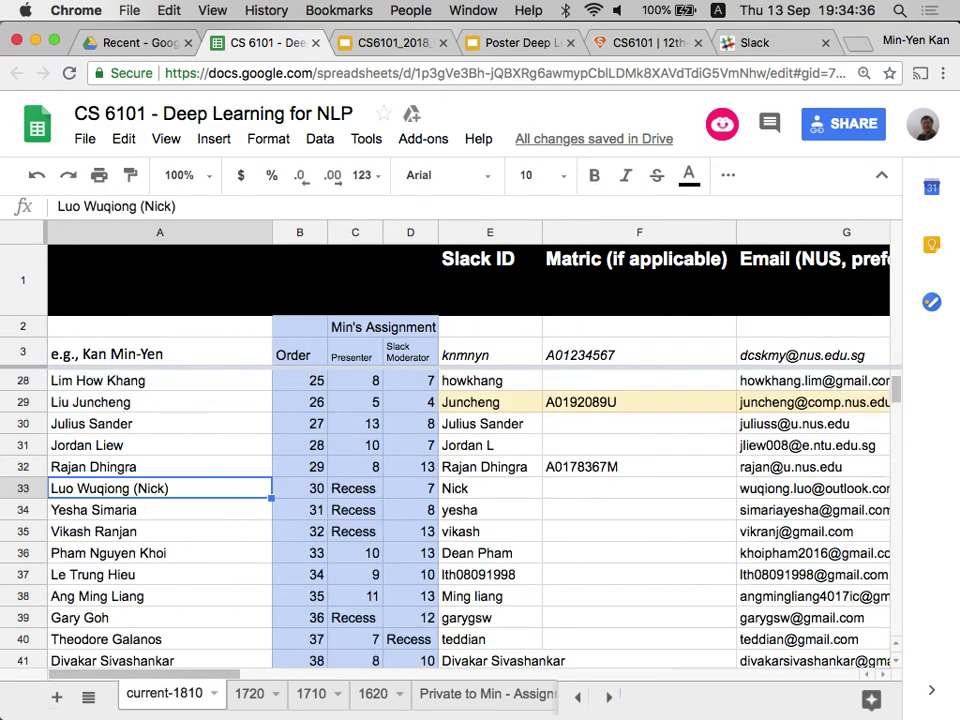
Review existing presenter weeks, then enter B as row 59's session.
key("Down")
key("Down")
key("Down")
key("Down")
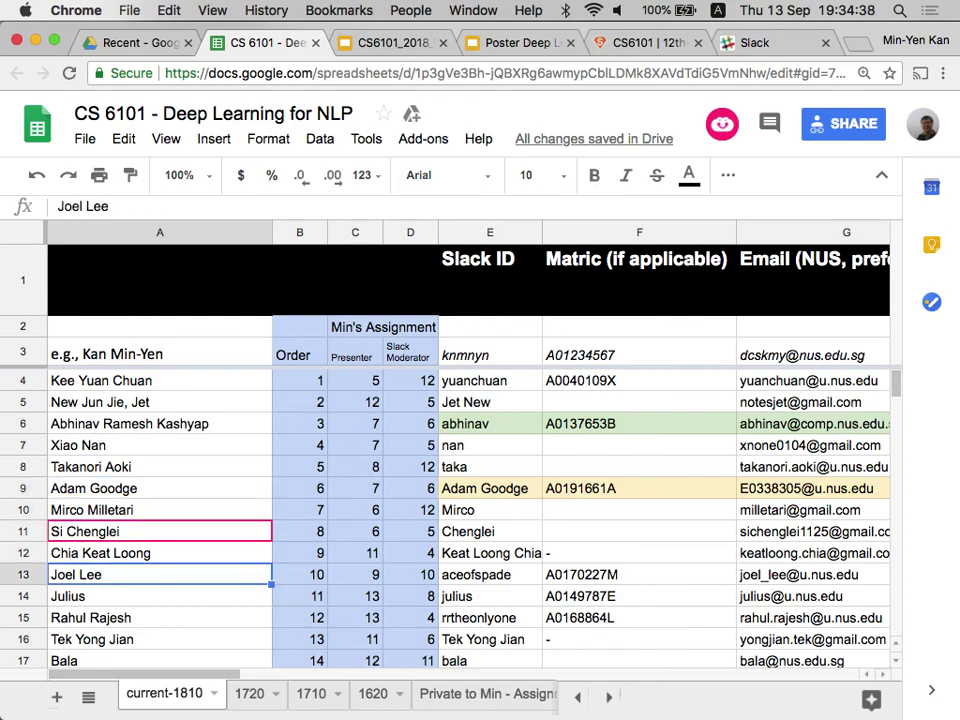
key("Right")
key("Right")
key("Right")
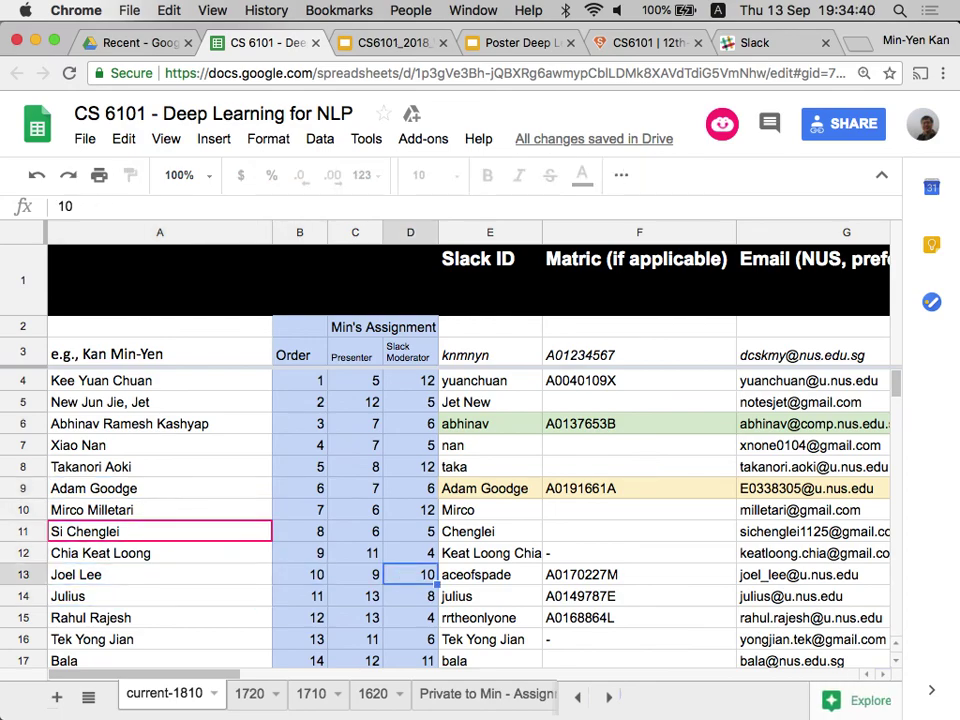
key("Left")
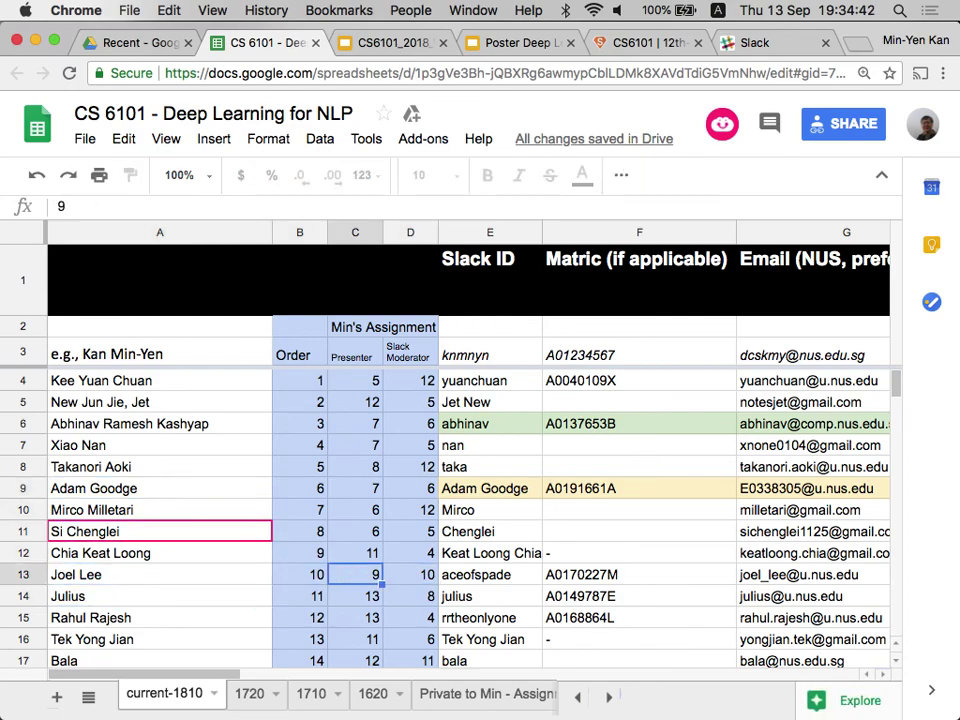
key("Page_Down")
key("Down")
key("Down")
key("Down")
key("Down")
key("Down")
key("Down")
key("Down")
key("Down")
key("Down")
key("Down")
key("Down")
key("Down")
key("Down")
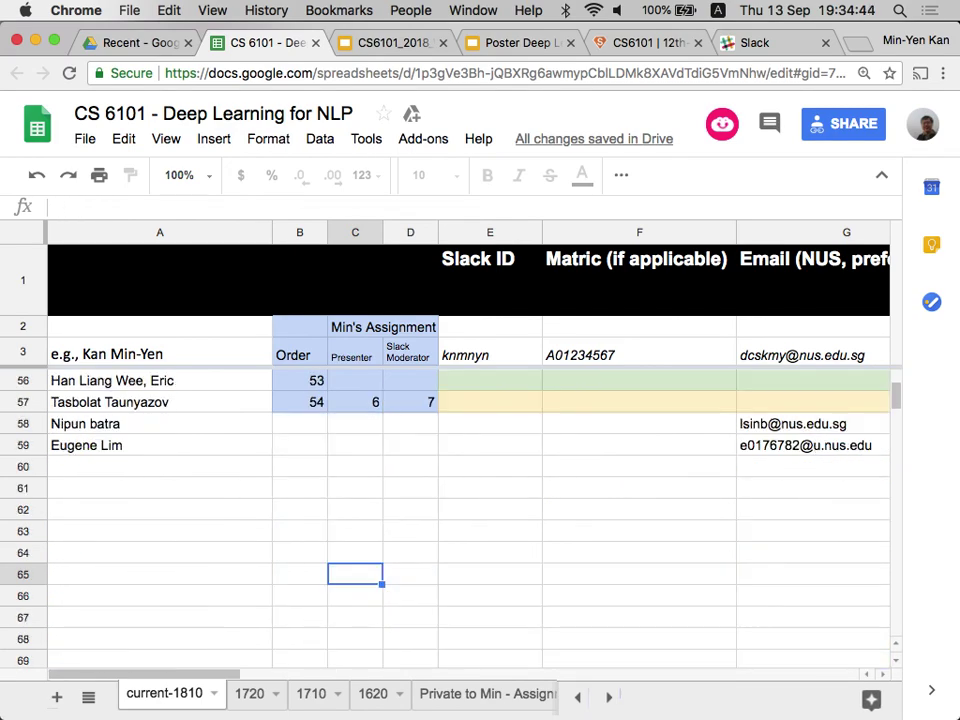
key("Up")
key("Up")
key("Up")
key("Up")
key("Up")
key("Up")
key("Right")
key("Right")
key("Right")
key("Right")
key("Right")
key("Right")
key("Right")
key("Right")
key("Right")
key("Right")
key("Right")
key("Right")
key("Right")
key("Right")
key("Right")
key("Right")
key("Right")
key("Right")
key("Right")
key("Right")
key("Home")
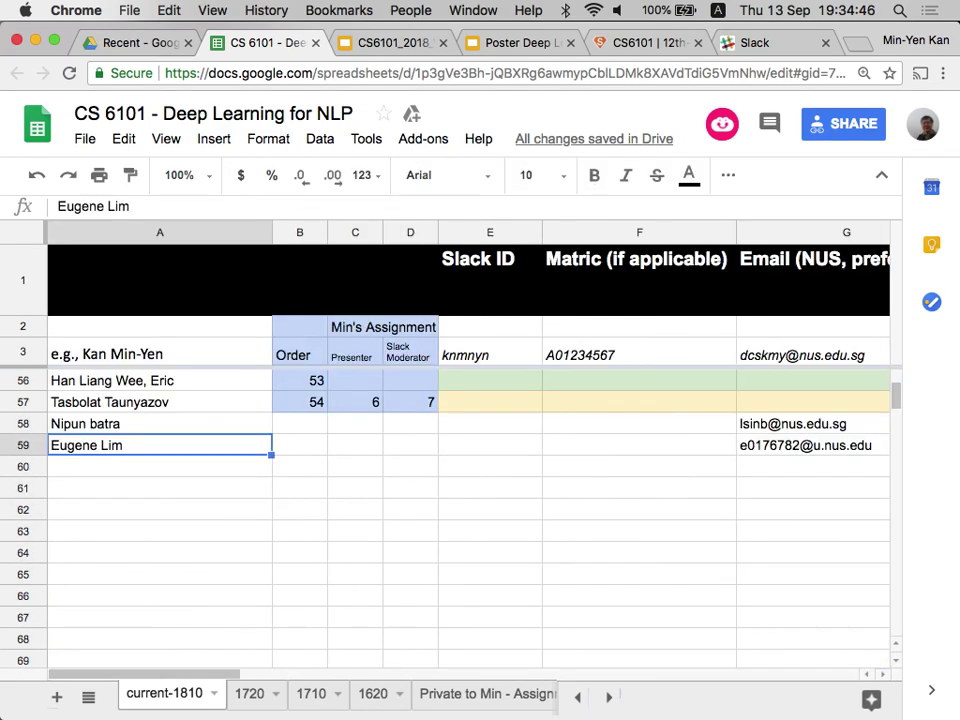
key("Right")
key("Right")
key("Right")
key("Right")
key("Right")
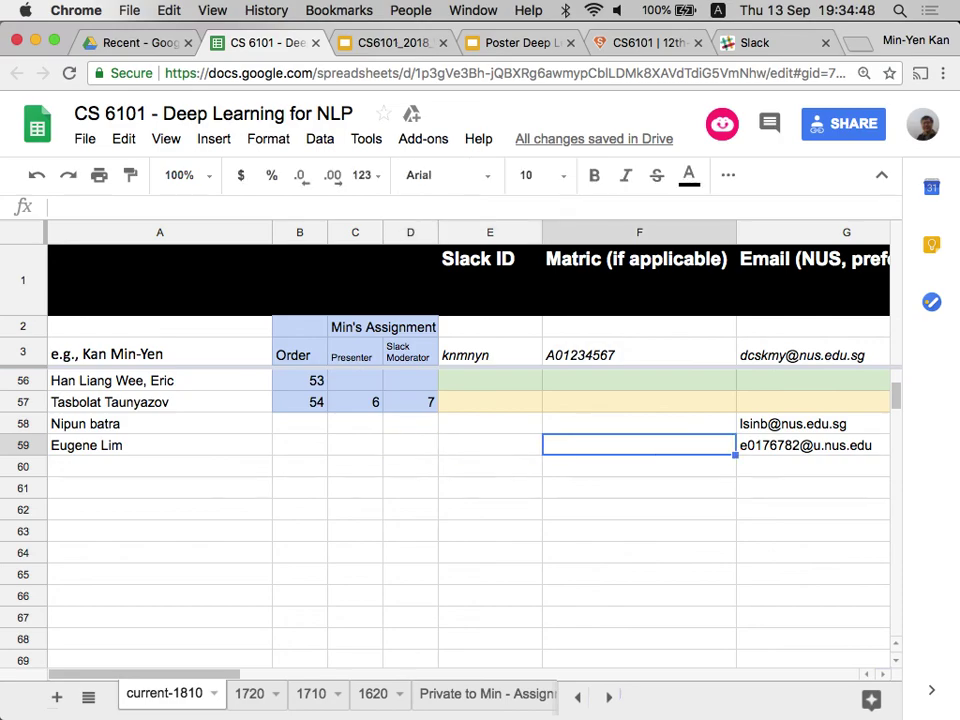
key("Right")
key("Right")
key("Right")
type("B")
key("Right")
key("Right")
Enter week 9 as presenter week and week 7 as moderator week in row 59.
key("Left")
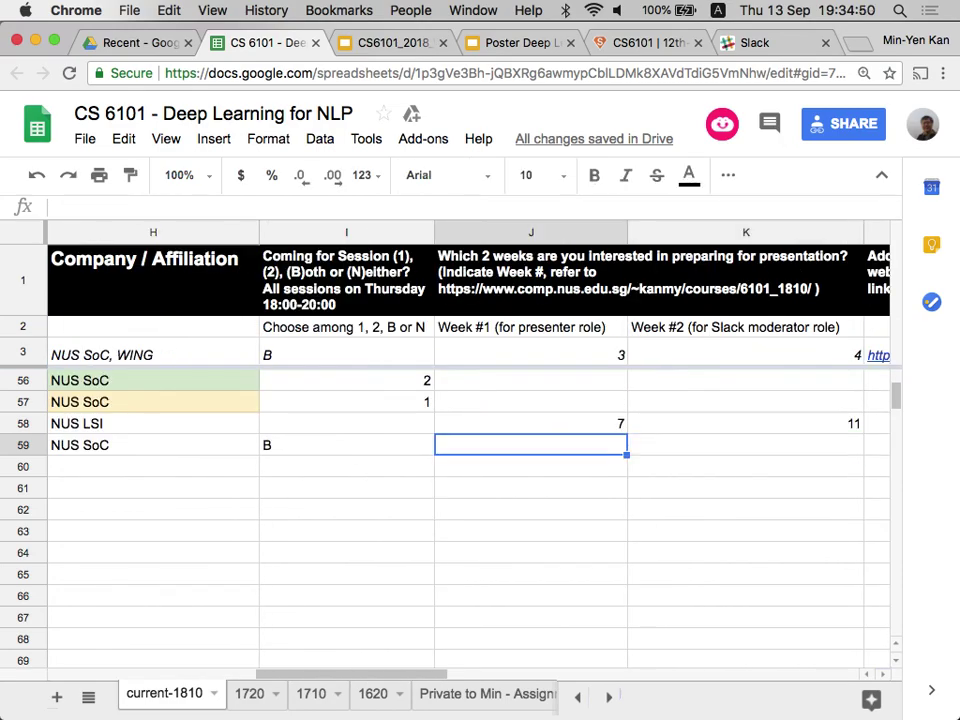
key("Right")
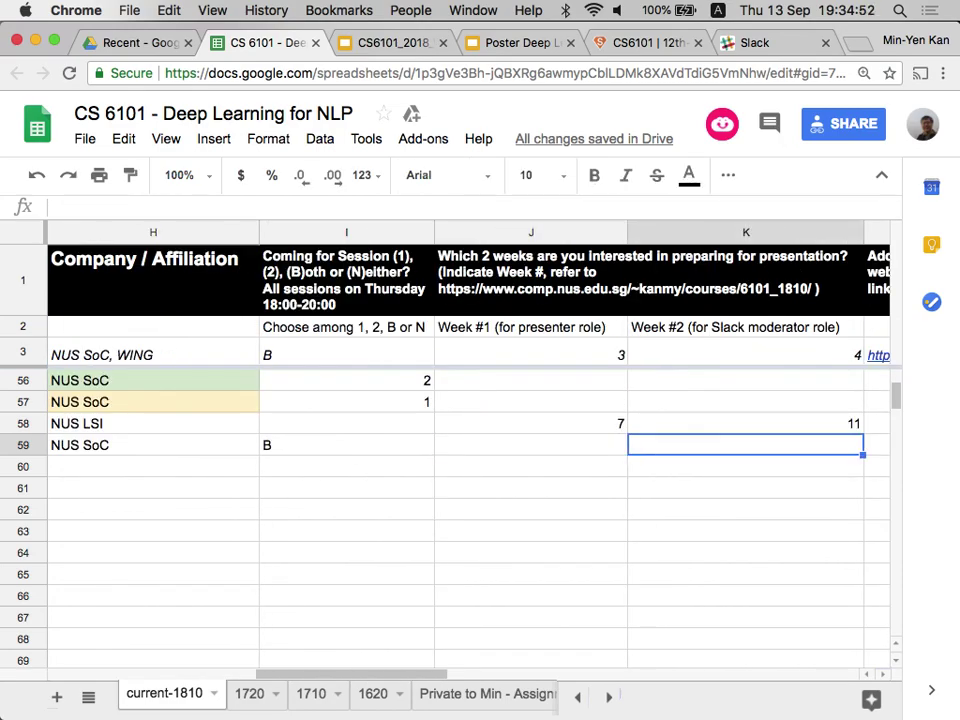
key("Right")
key("Left")
key("Left")
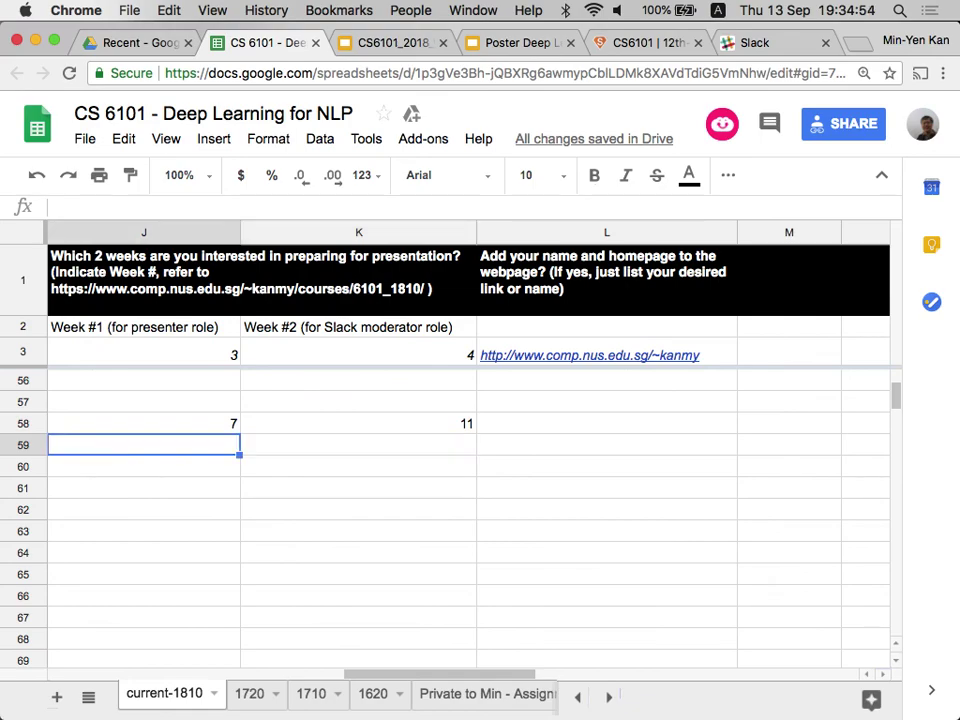
type("9")
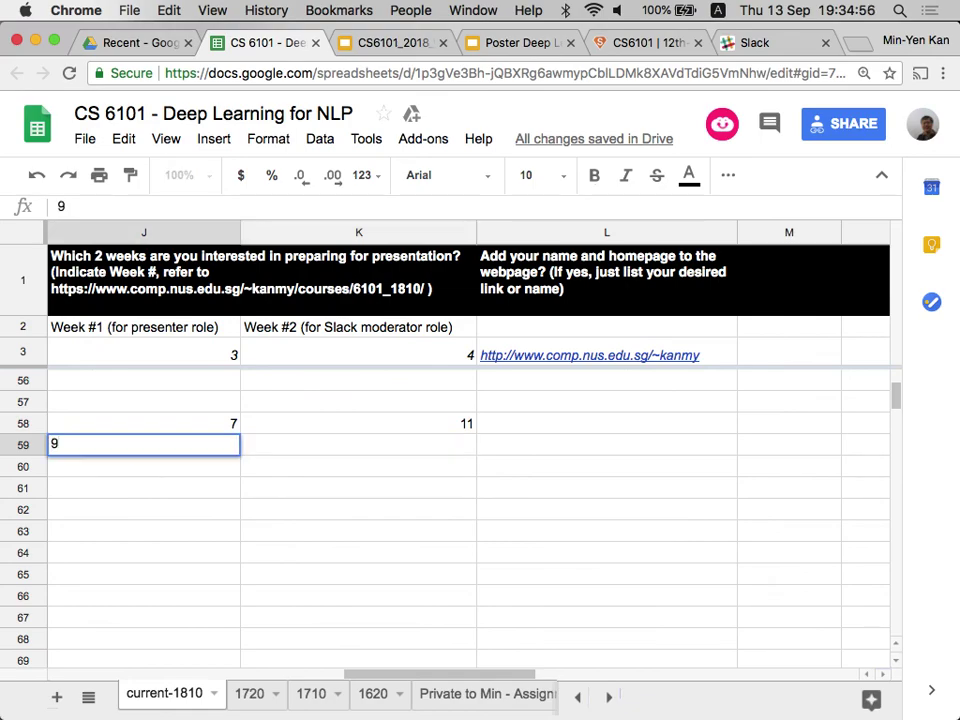
key("Tab")
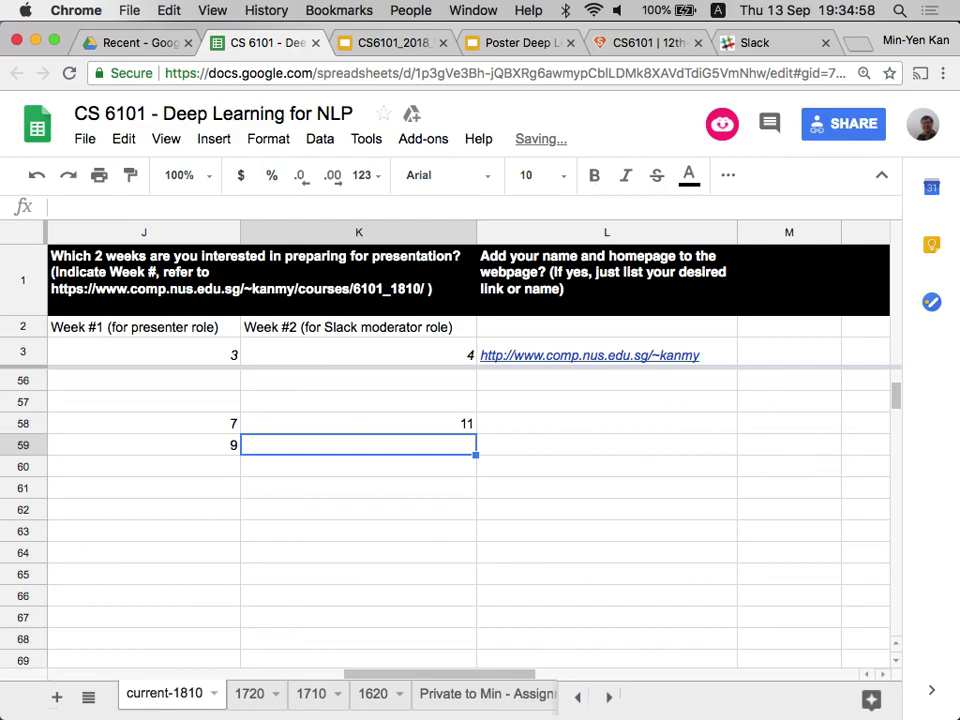
type("7")
key("Return")
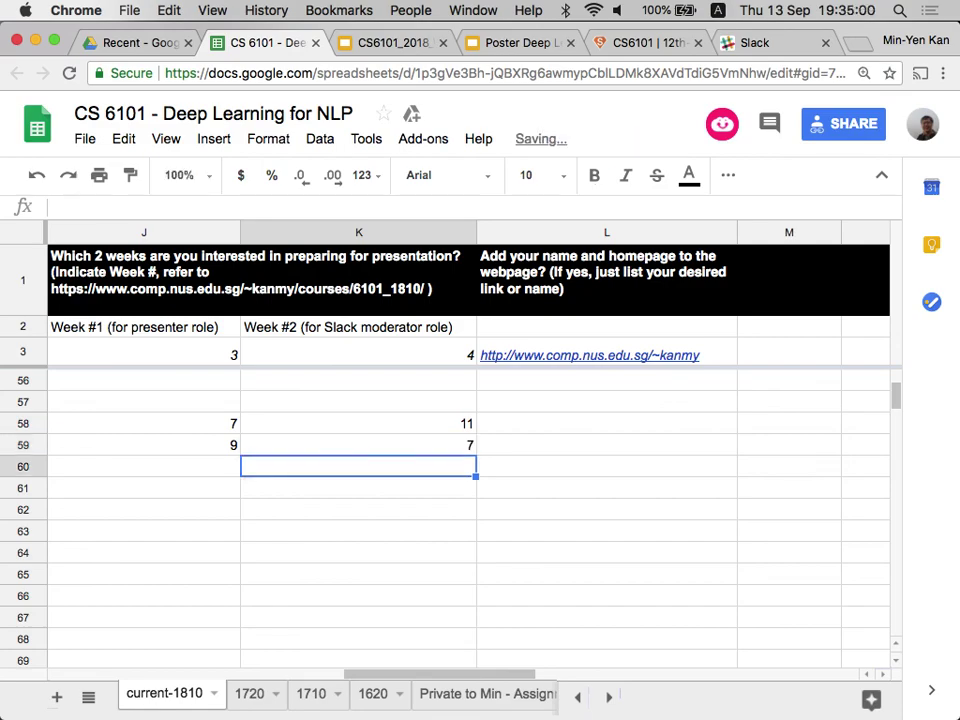
key("Up")
key("Left")
key("Right")
key("Left")
key("Left")
key("Left")
key("Left")
key("Left")
key("Left")
key("Left")
key("Up")
key("Up")
key("Up")
key("Up")
key("Up")
key("Up")
key("Up")
key("Up")
key("Up")
key("Up")
key("Up")
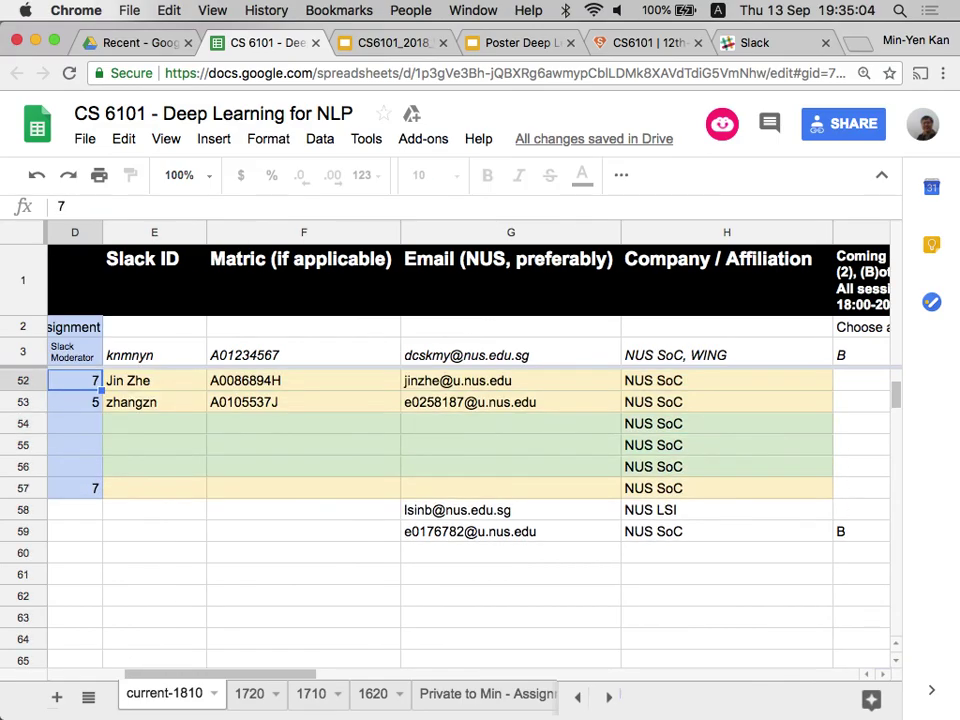
Back in the roster sheet, scan the Slack Moderator week column and students' Slack IDs.
key("ctrl+Up")
key("ctrl+Up")
key("super+Up")
key("Down")
key("Up")
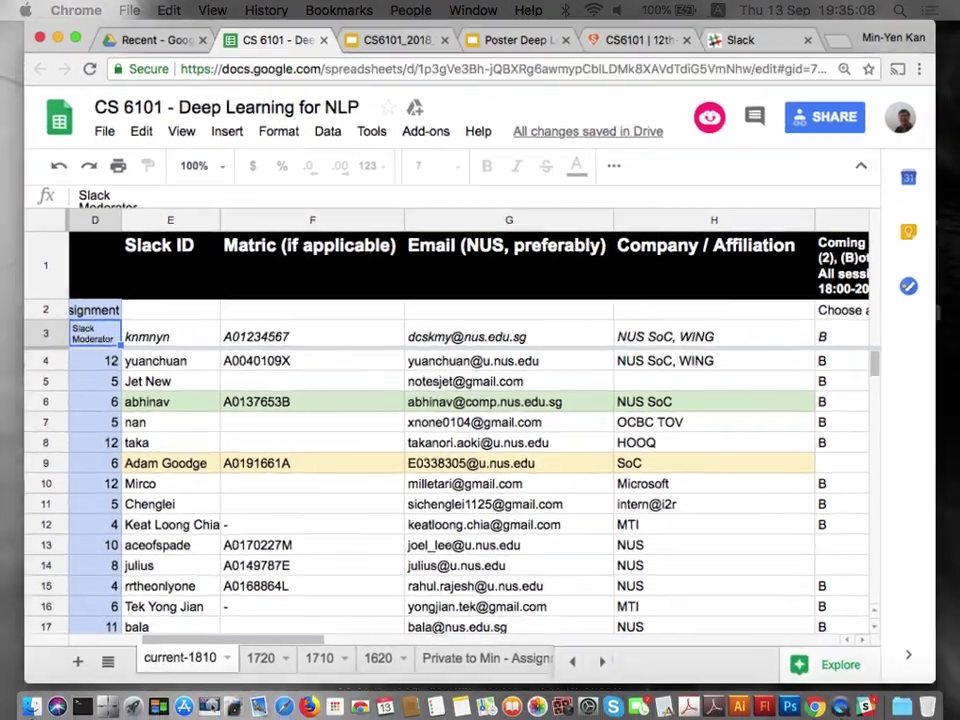
key("Down")
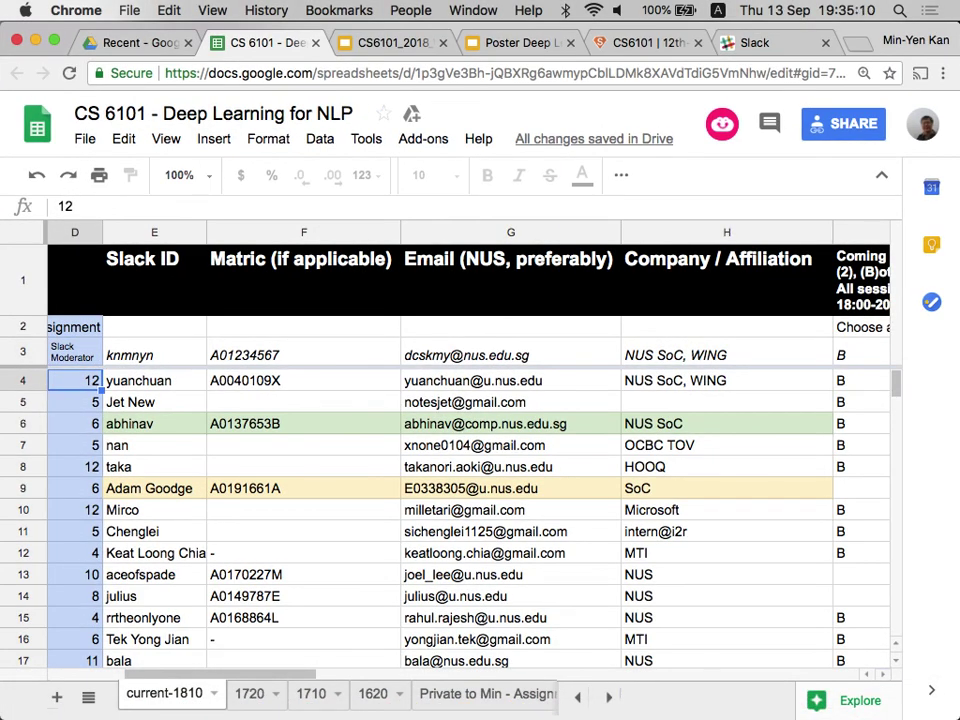
key("Up")
key("Up")
key("Down")
key("Down")
key("Down")
key("Up")
key("Down")
key("Down")
key("Down")
key("Down")
key("Down")
key("Down")
key("Down")
key("Down")
key("Down")
key("Down")
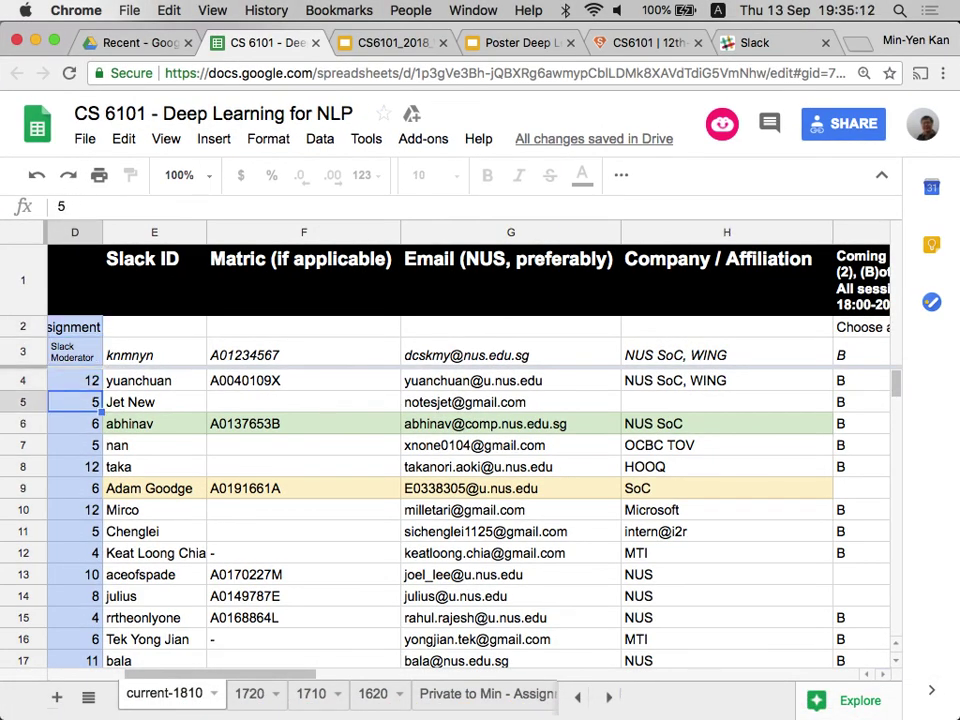
key("Up")
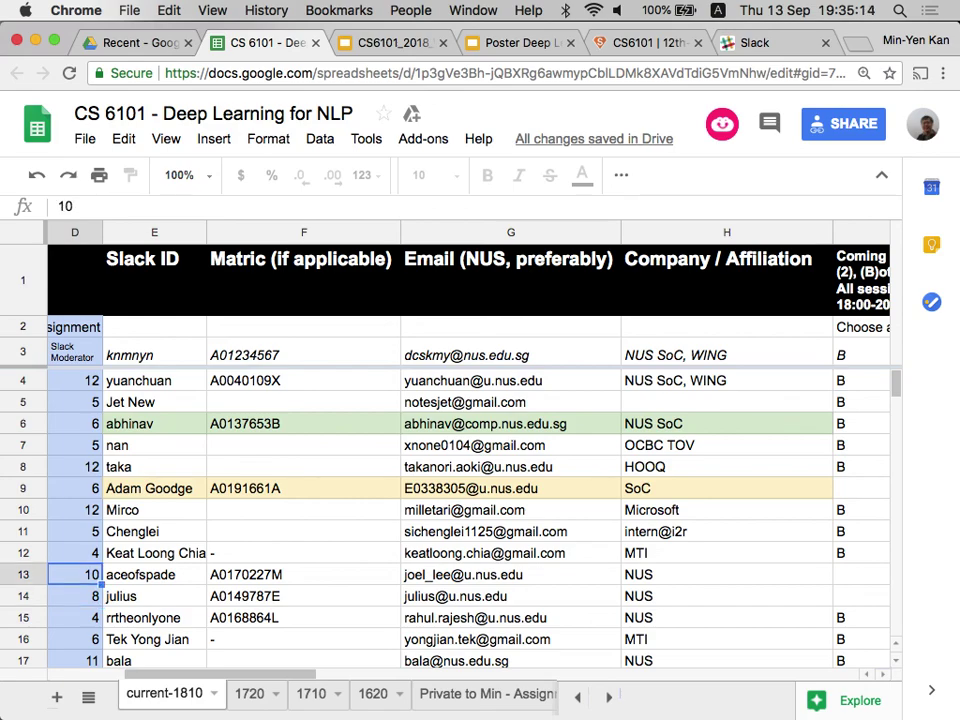
key("Right")
key("Down")
key("Down")
key("Down")
Compare one student's Slack ID, matric number, affiliation and presenter and moderator weeks in columns C–D.
key("Up")
key("Up")
key("Up")
key("Left")
key("Right")
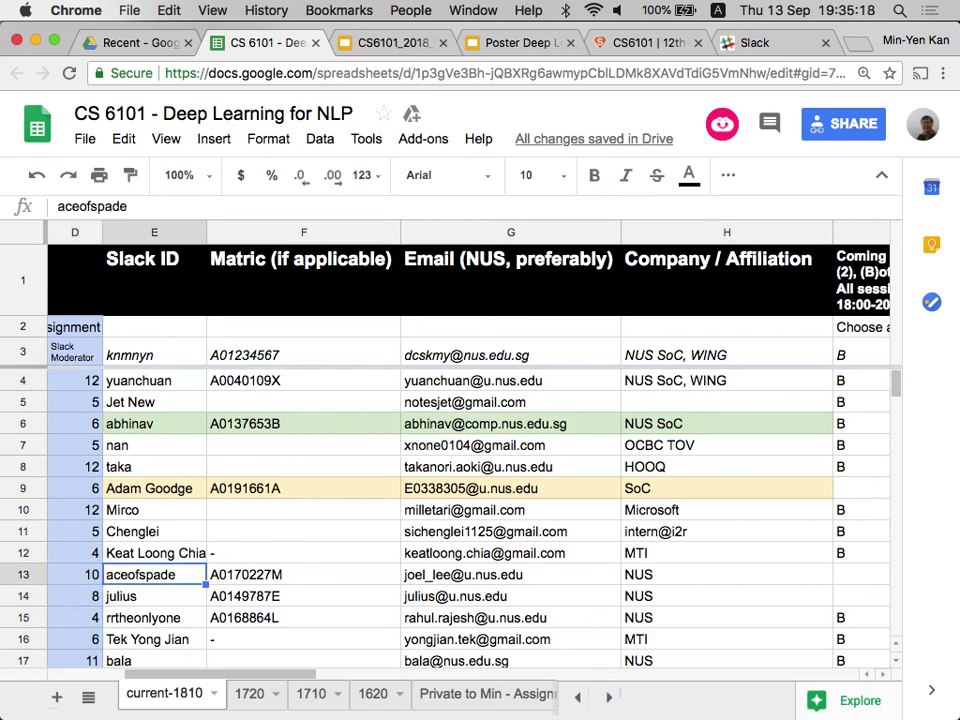
key("Right")
key("Right")
key("Right")
key("Left")
key("Left")
key("Left")
key("Left")
key("Left")
key("Left")
key("Left")
key("Right")
key("Right")
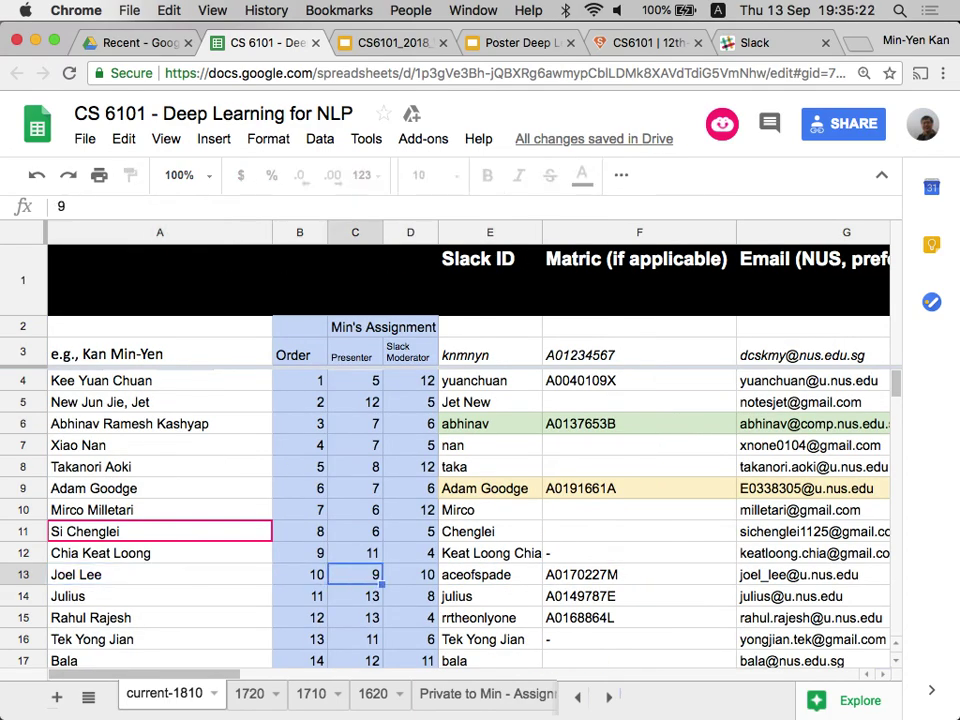
key("Right")
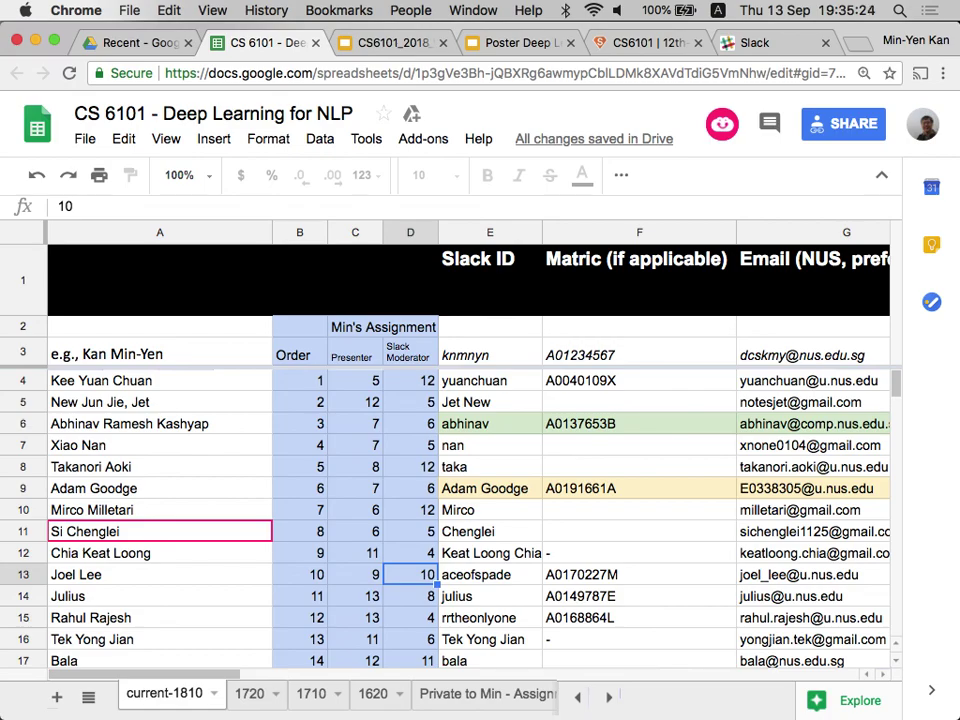
key("Left")
key("Down")
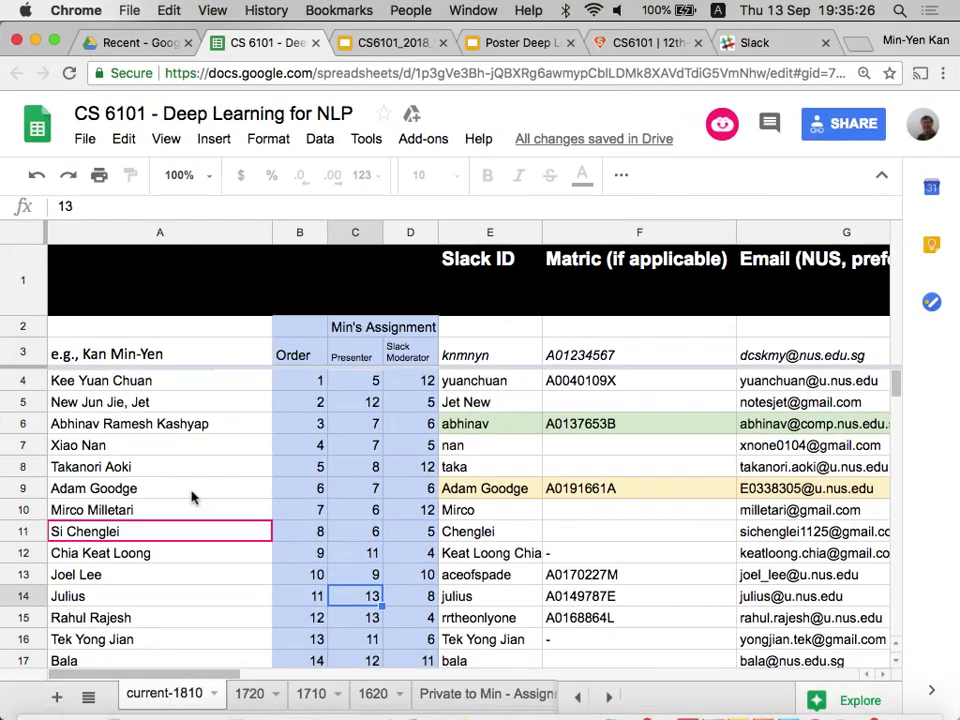
key("Down")
key("Down")
key("Down")
key("Down")
key("Down")
key("Down")
key("Down")
key("Down")
key("Down")
key("Down")
key("Down")
key("Down")
key("Down")
key("Down")
key("Down")
key("Down")
key("Down")
key("Down")
key("Down")
key("Down")
key("Down")
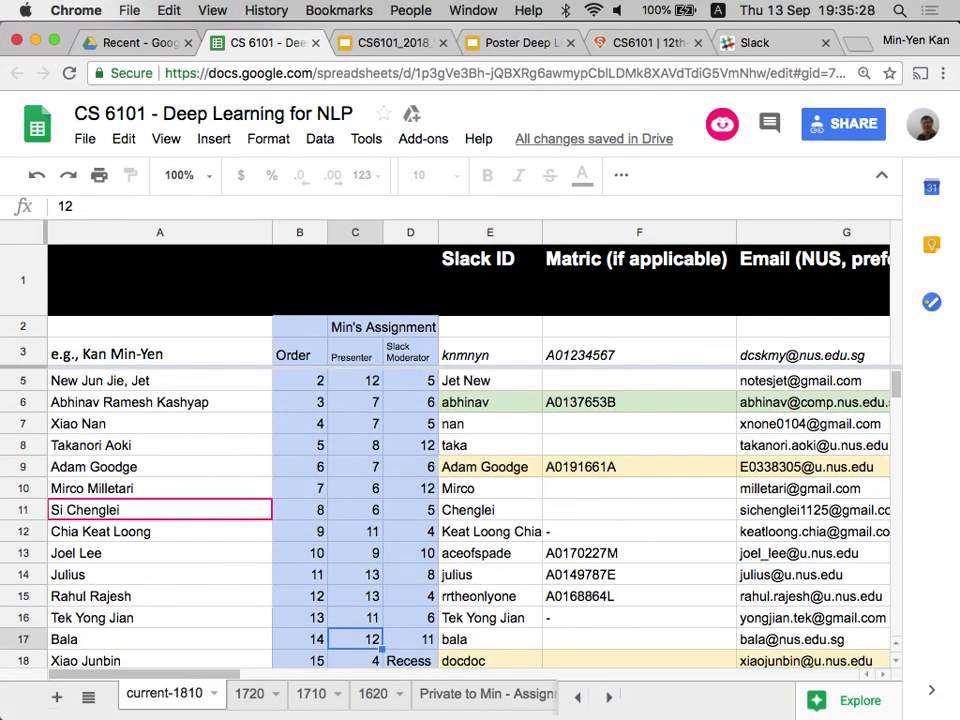
Go to the new rows at the bottom and enter 10 in K59, replacing week 7.
key("super+Down")
key("Up")
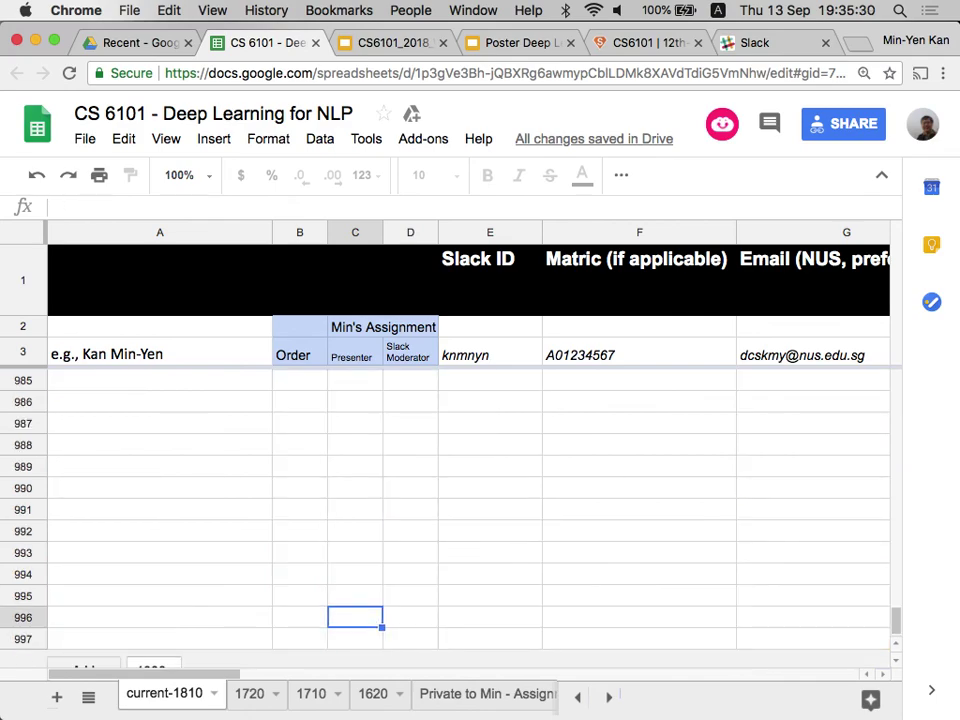
key("super+Up")
key("Right")
key("Down")
key("Down")
key("Right")
key("Right")
key("Right")
key("Right")
key("Right")
key("Right")
key("Right")
key("Right")
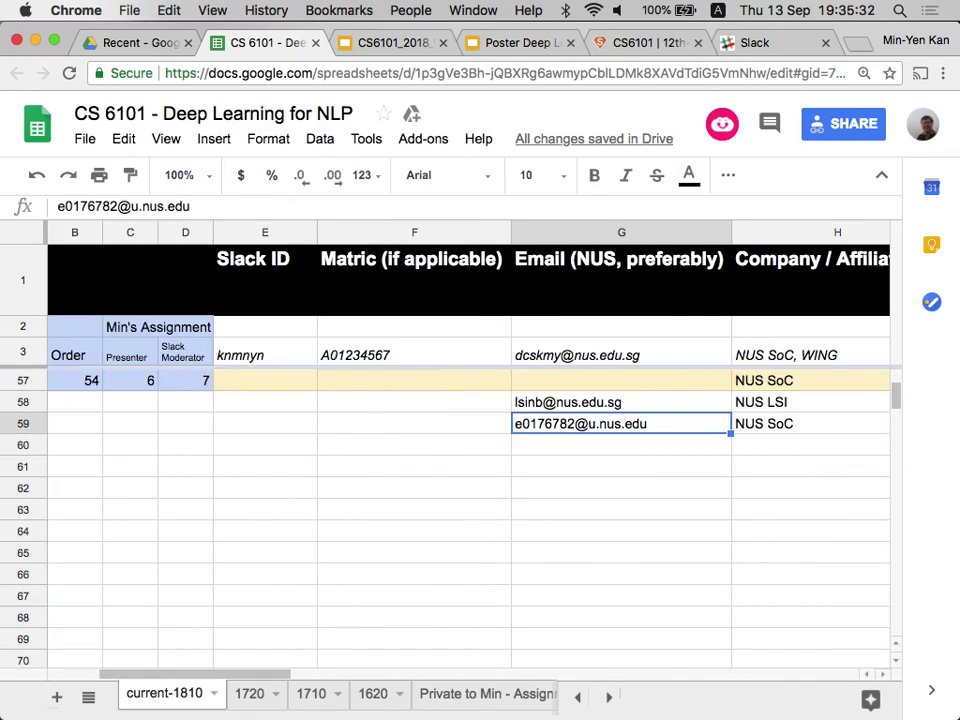
key("Left")
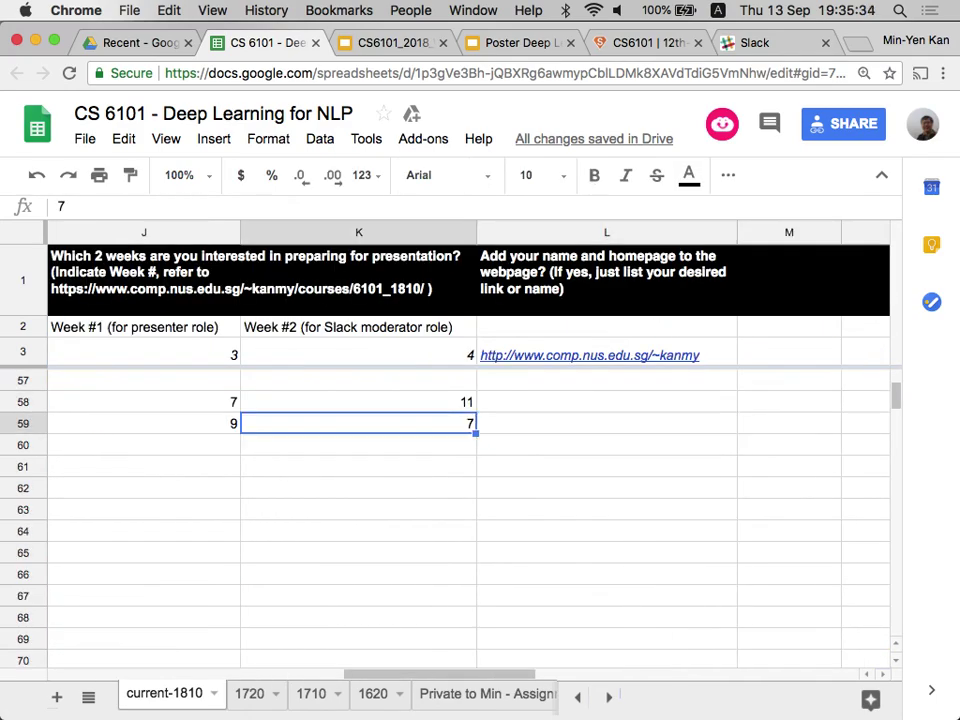
type("10")
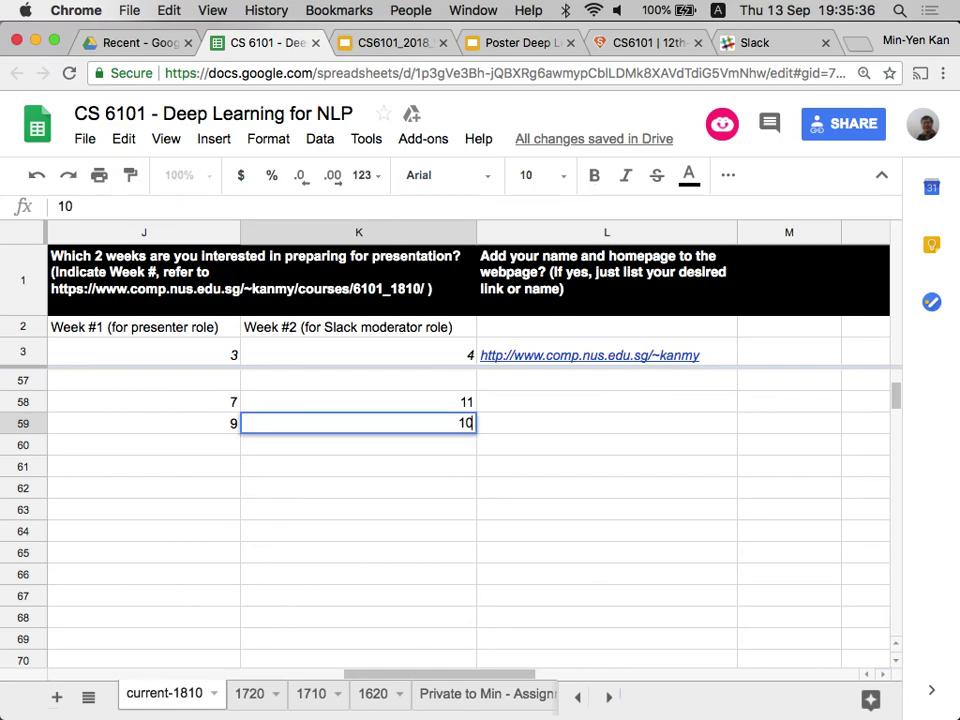
key("Return")
key("Left")
key("Left")
key("Left")
key("Left")
key("Left")
key("Left")
key("Left")
key("Left")
key("Left")
key("Left")
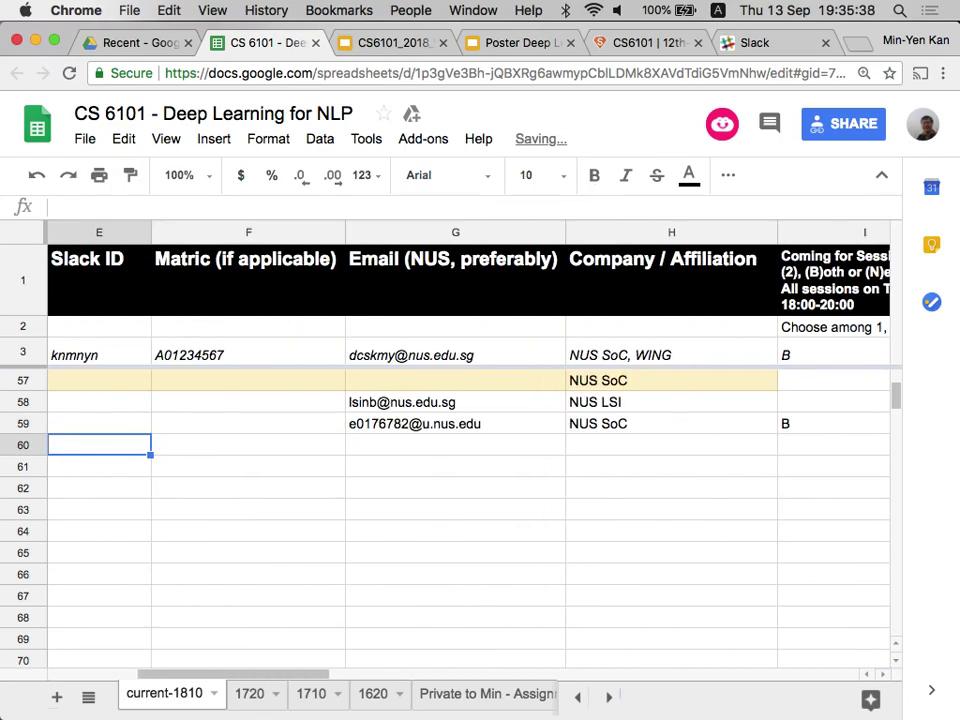
key("Up")
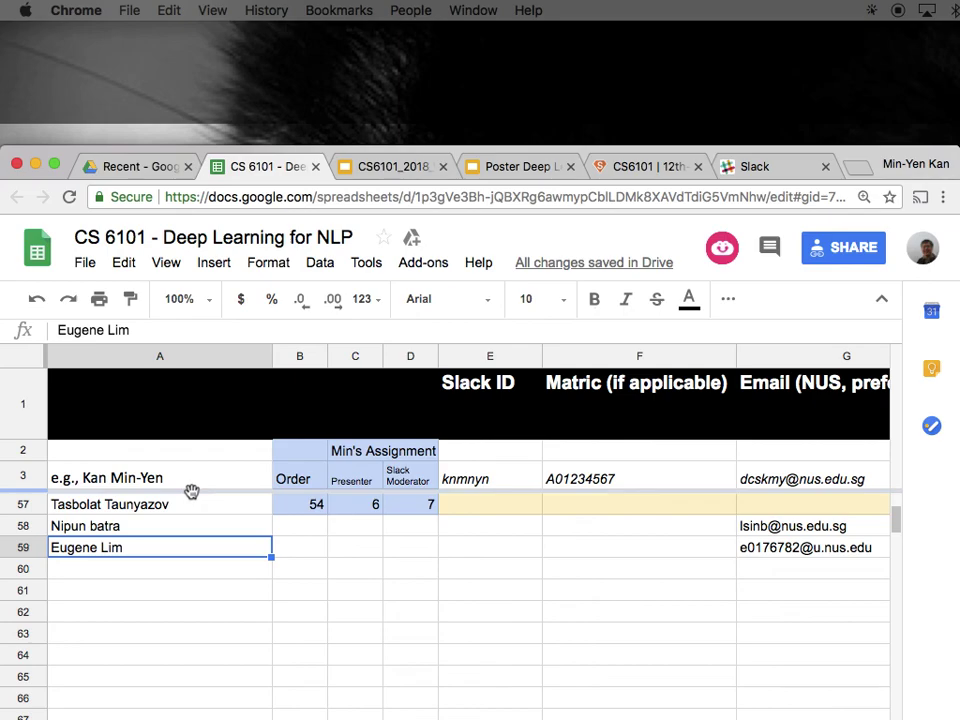
Switch from Chrome to the Slack app, landing on the course workspace's #projects channel.
key("super+Tab")
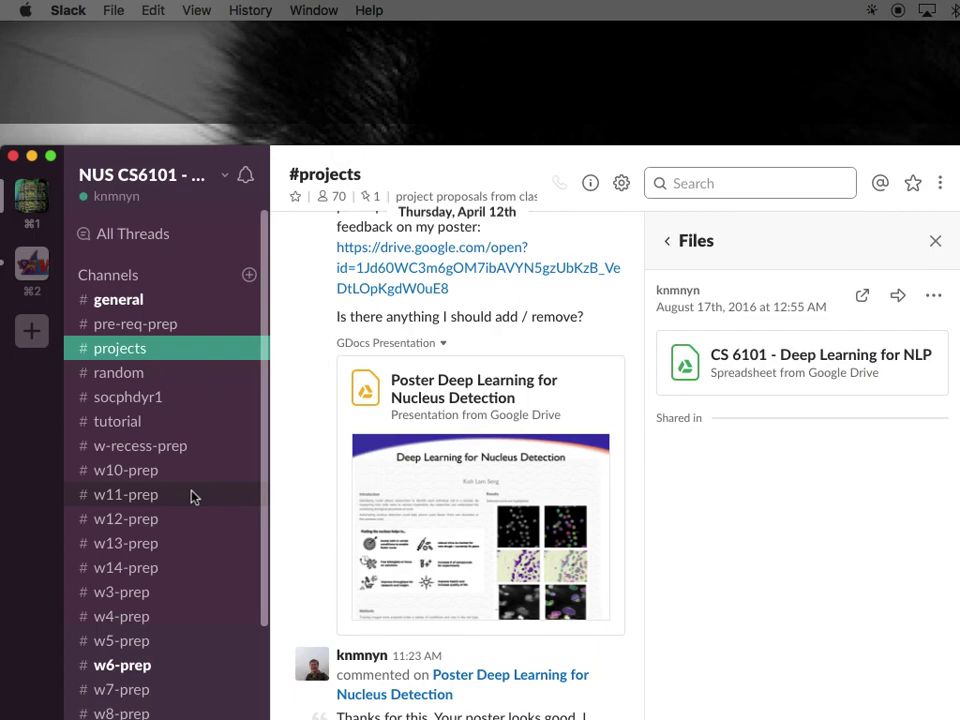
key("super+Tab")
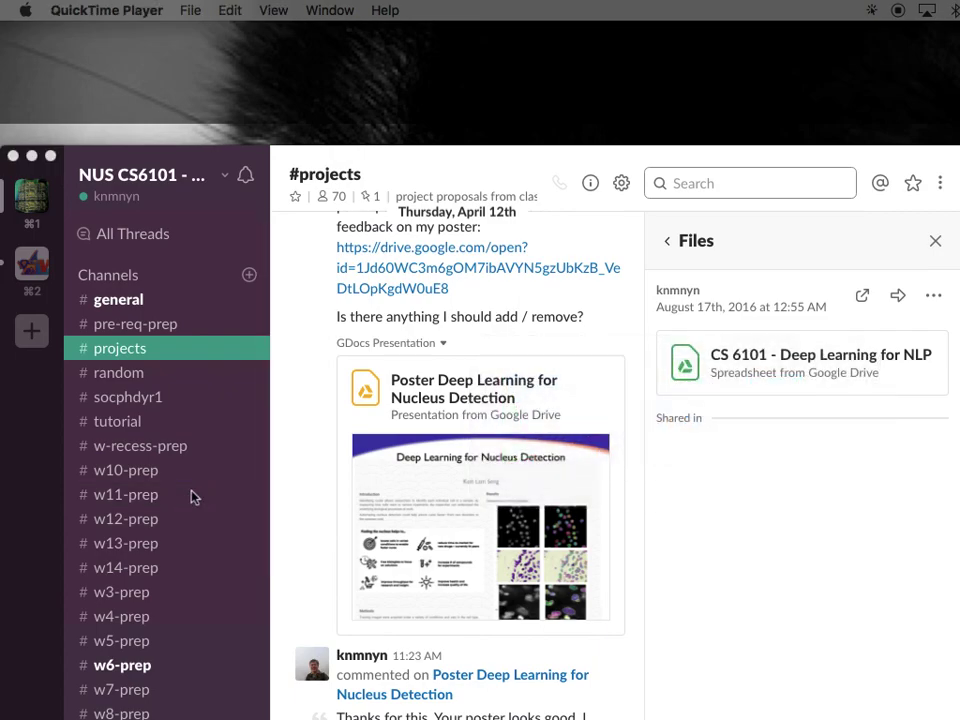